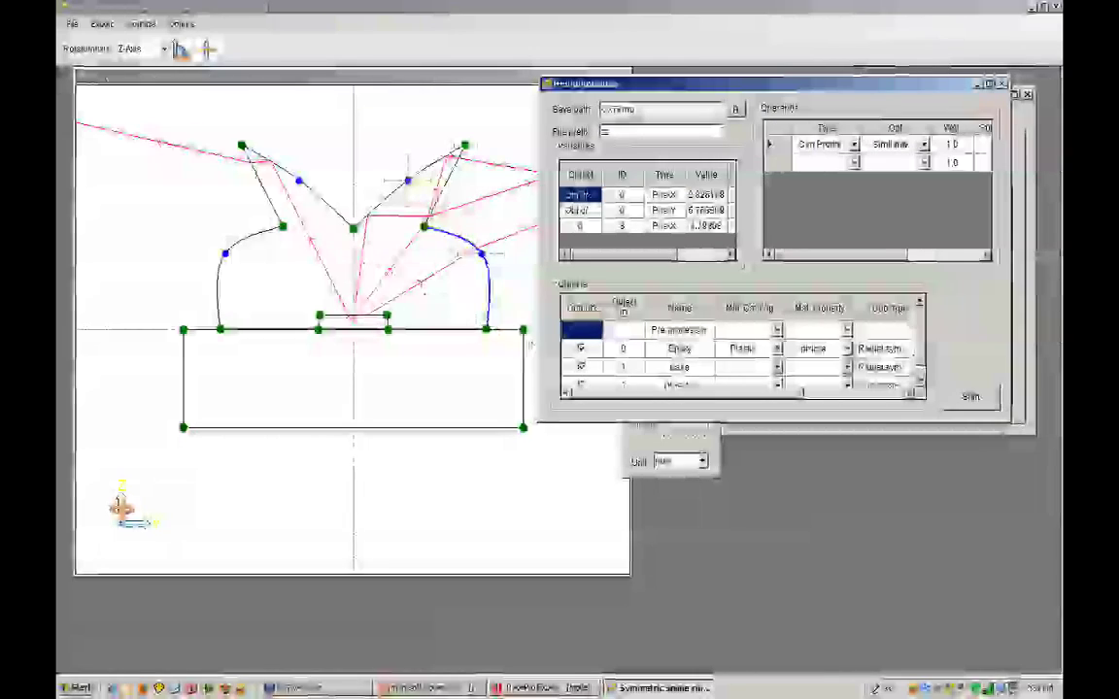
Switch to TracePro Expert and open the saved Demo.OML lens model.
left_click(812, 438)
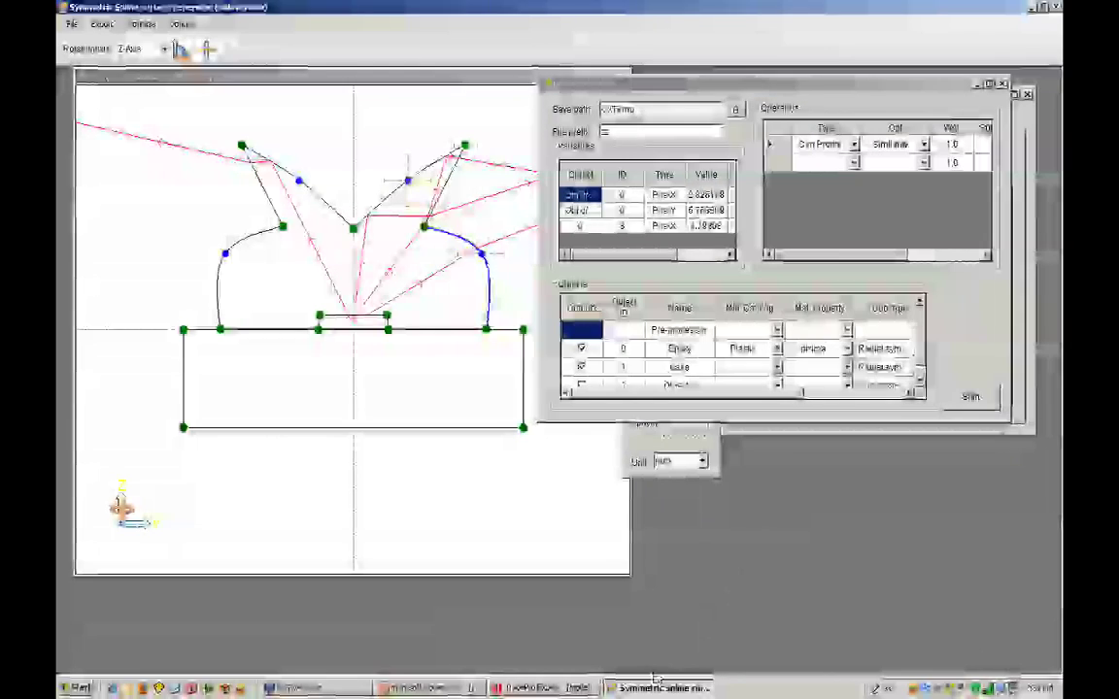
left_click(581, 689)
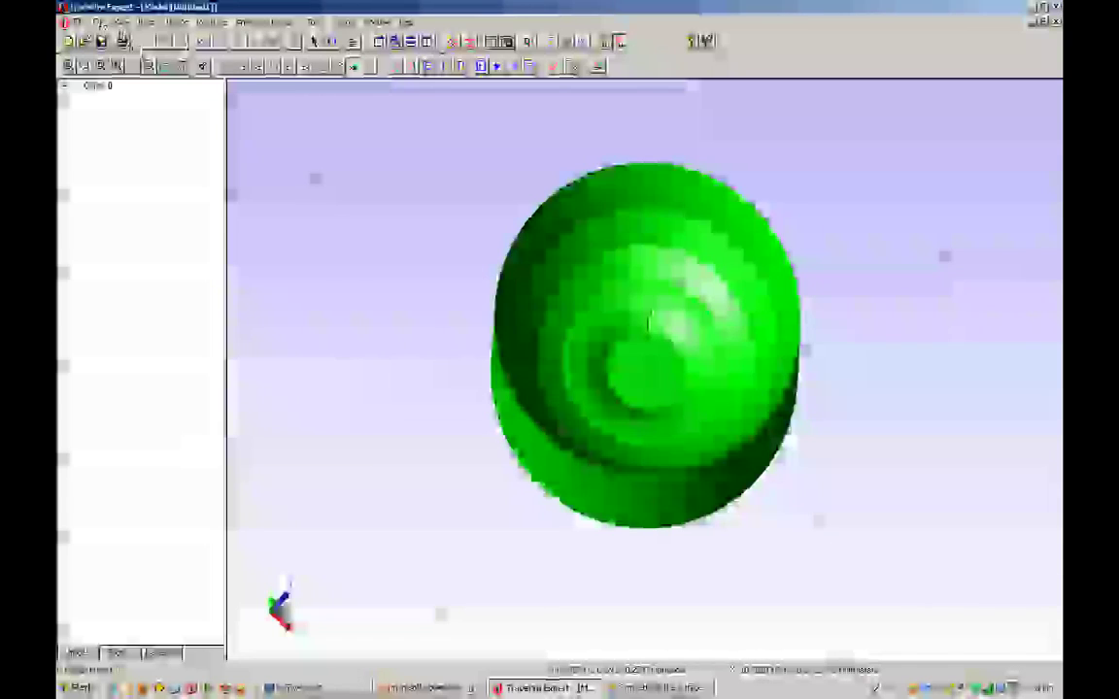
left_click(70, 22)
left_click(83, 41)
left_click(83, 41)
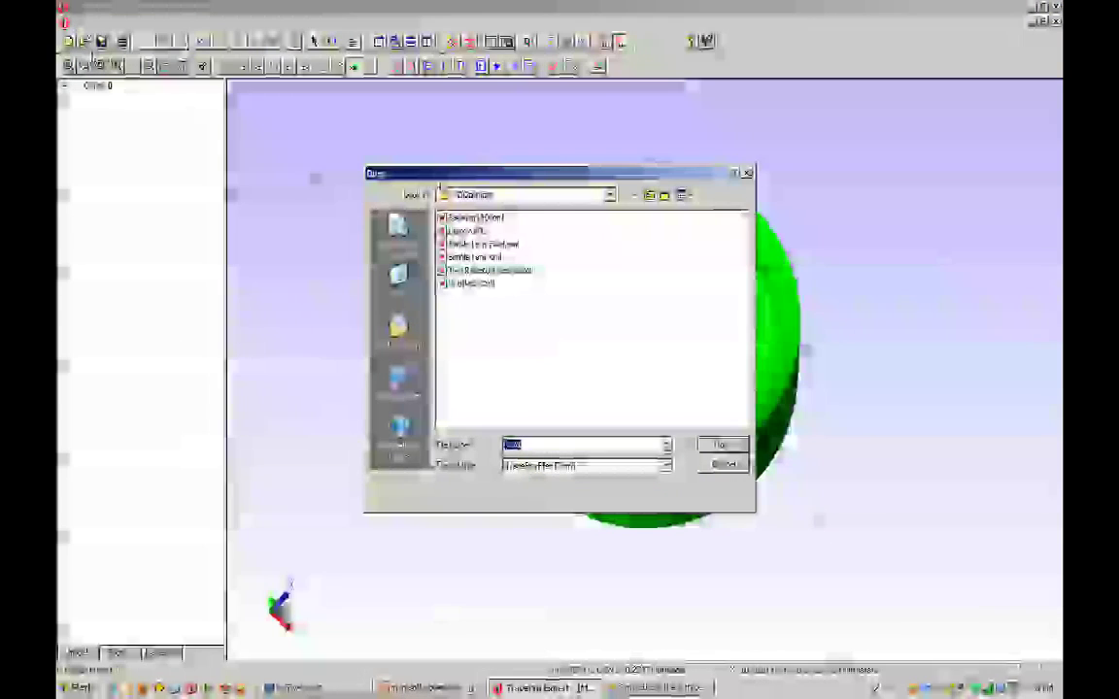
double_click(445, 237)
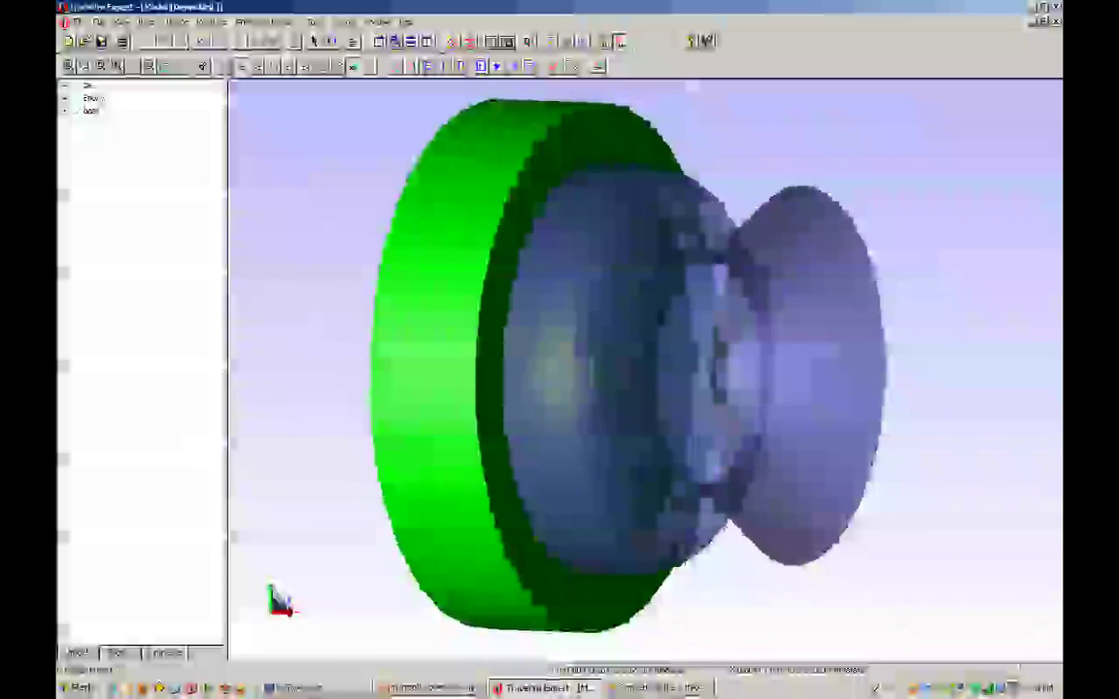
In the surface source properties of Die/Surface 0, choose Source Property emission, the Luxeon Rebel catalog and Rebel Cool White.
left_click(117, 654)
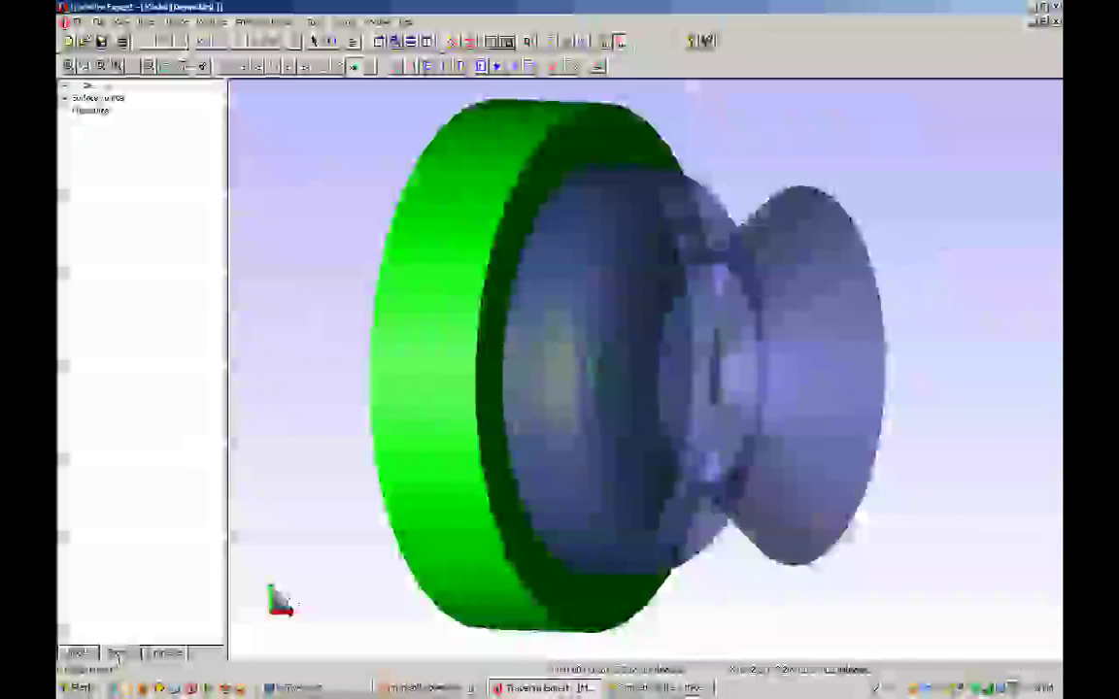
left_click(64, 98)
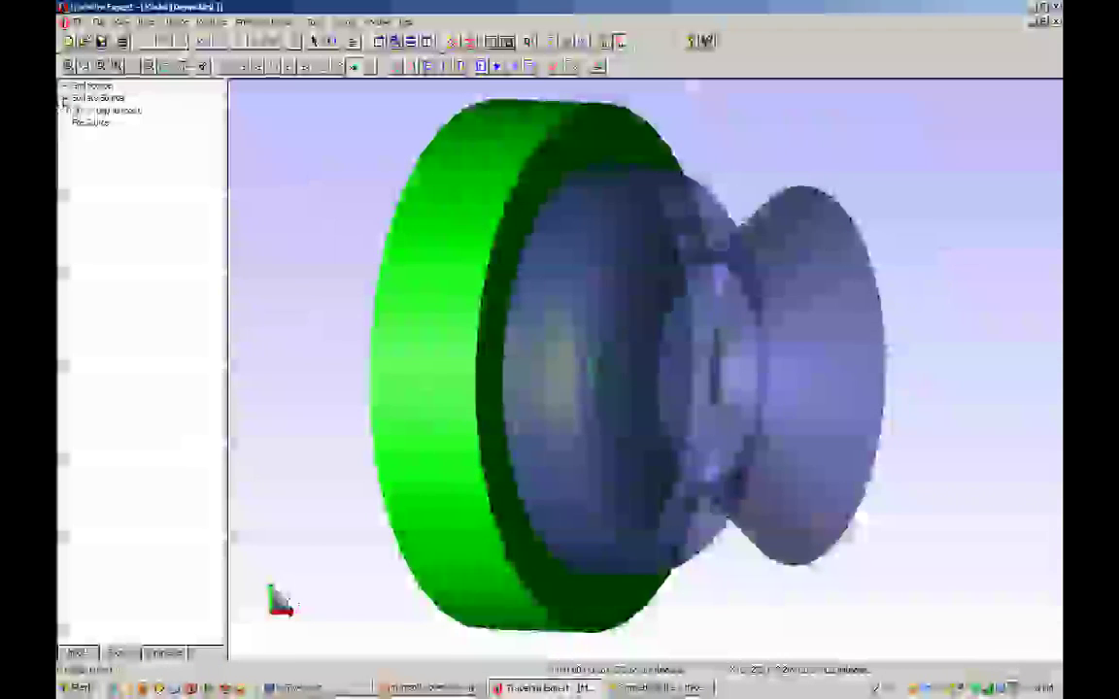
double_click(117, 110)
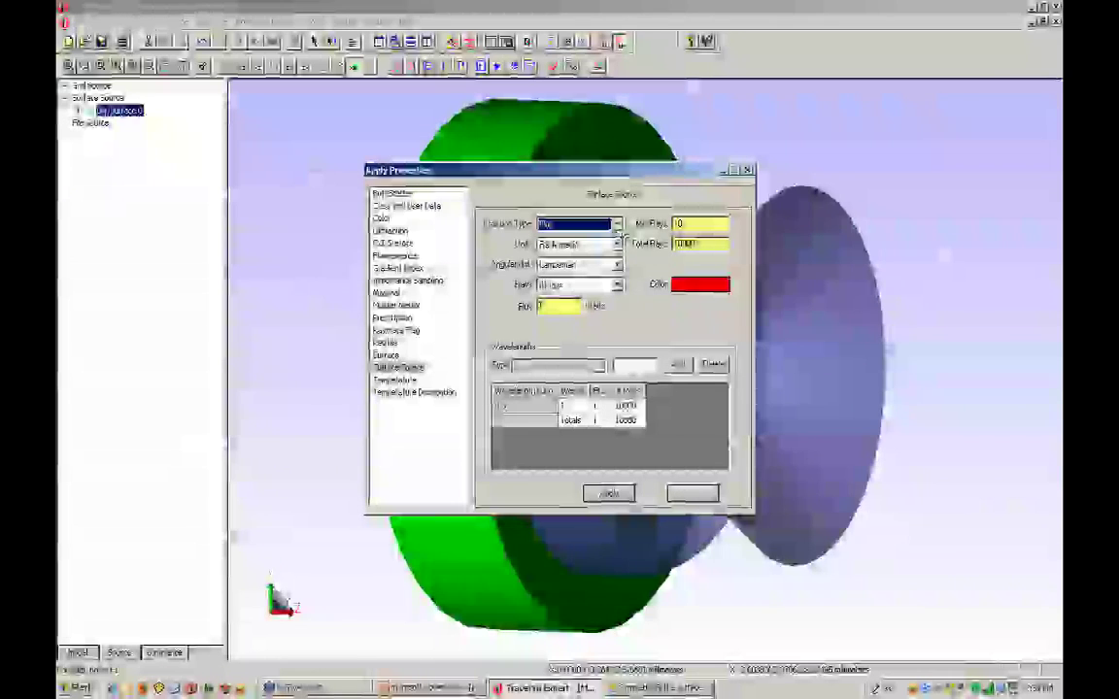
left_click(571, 222)
left_click(591, 254)
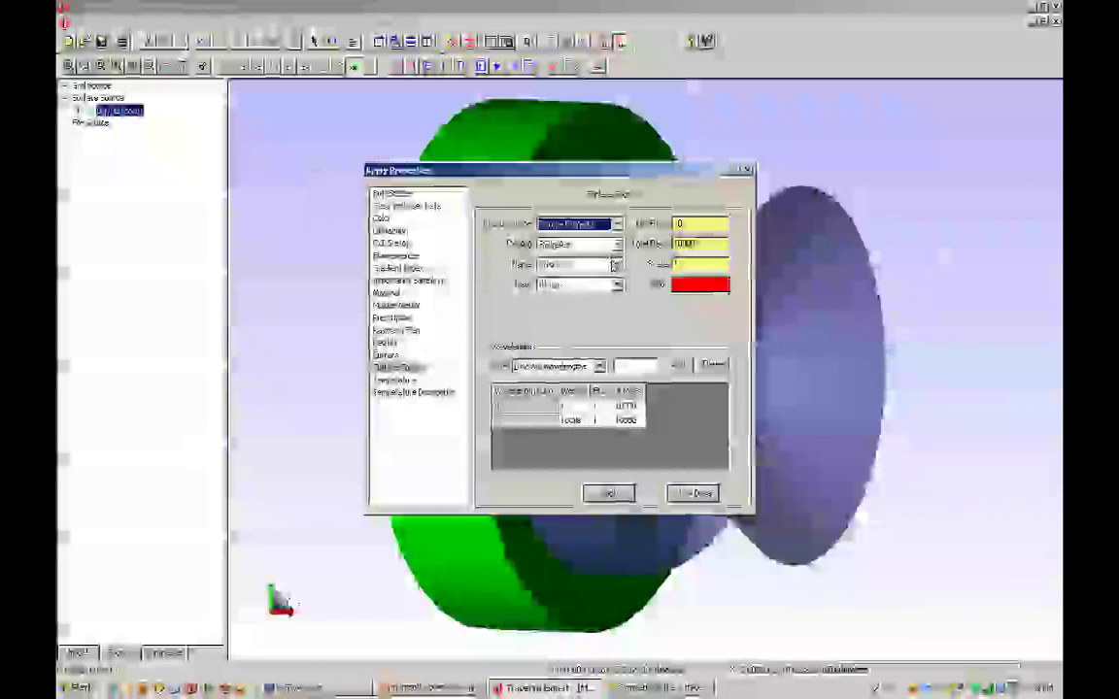
left_click(588, 244)
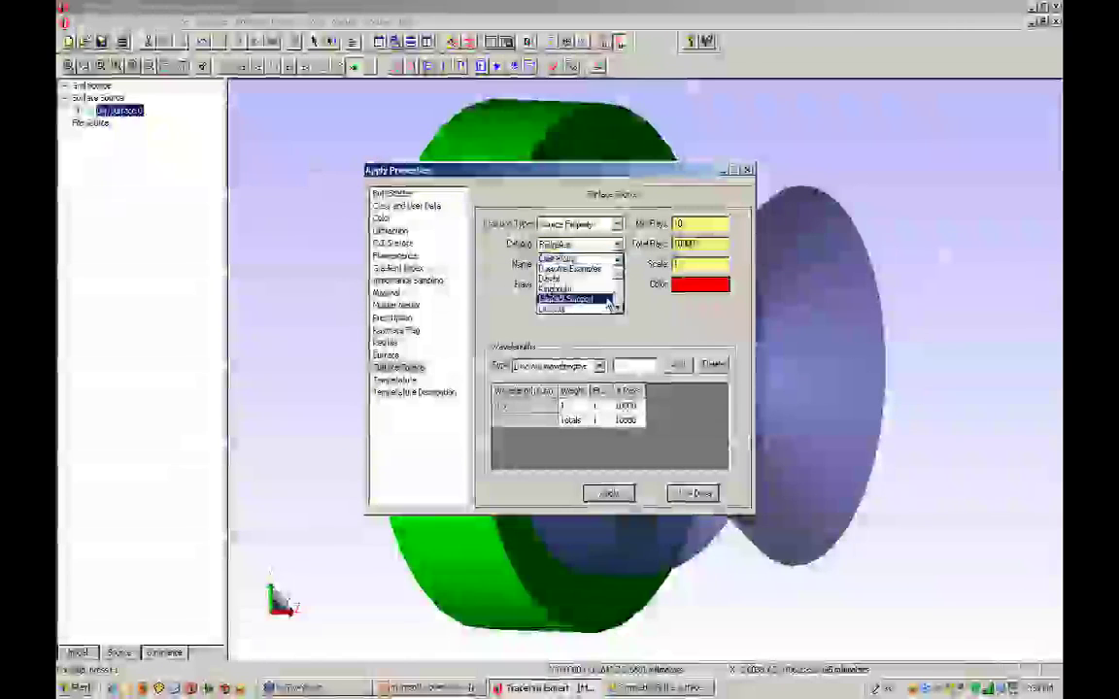
scroll(603, 301, "down", 1)
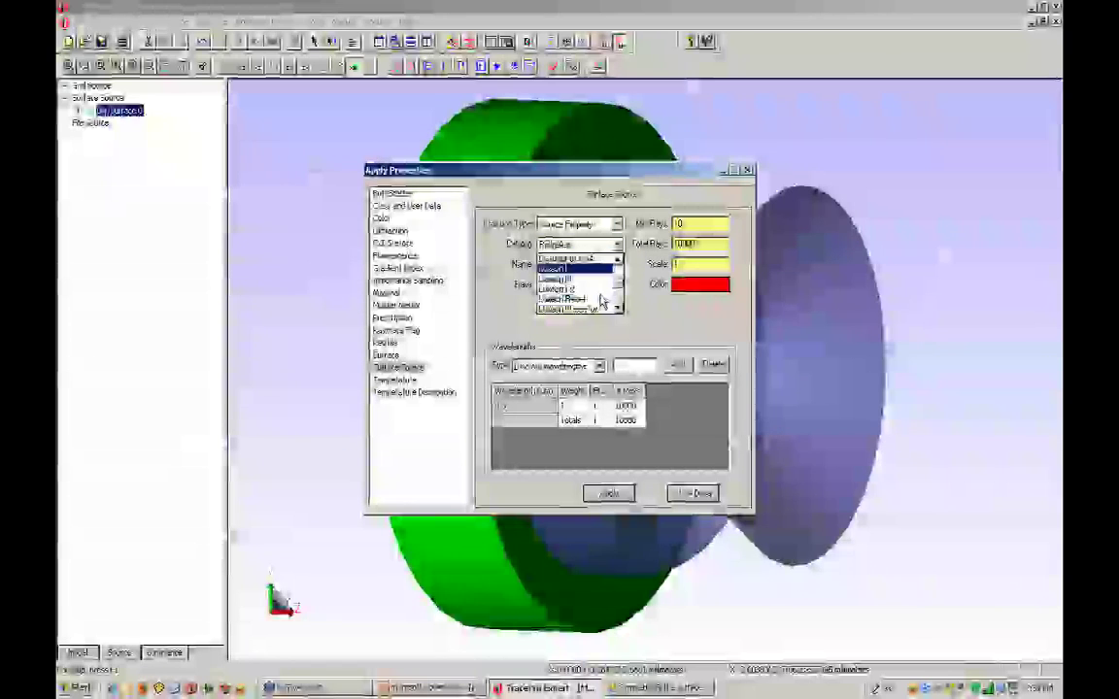
left_click(597, 264)
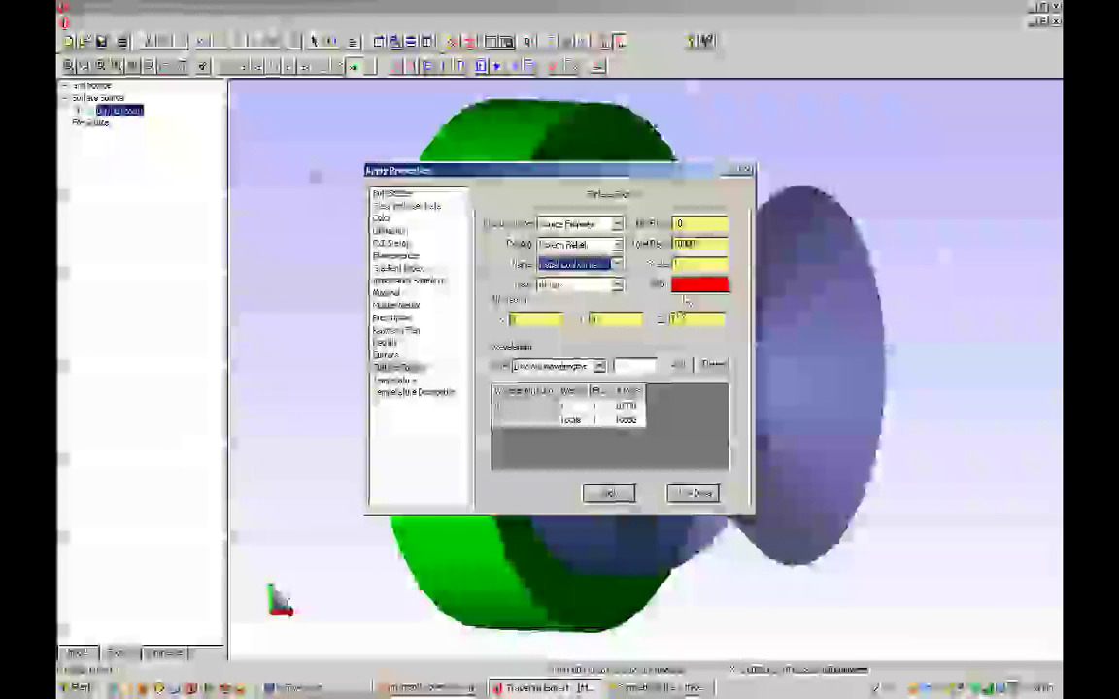
Switch the source to calculated wavelengths and add band limits at 0.4, 0.5, 0.6 and 0.7 µm.
left_click(599, 366)
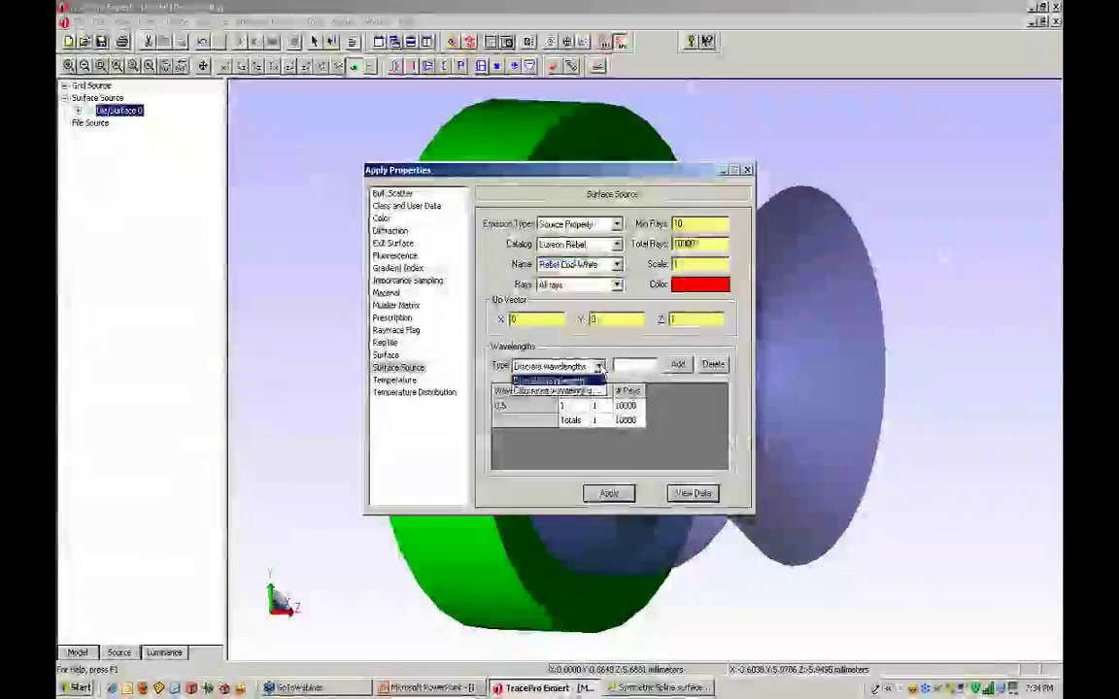
left_click(577, 395)
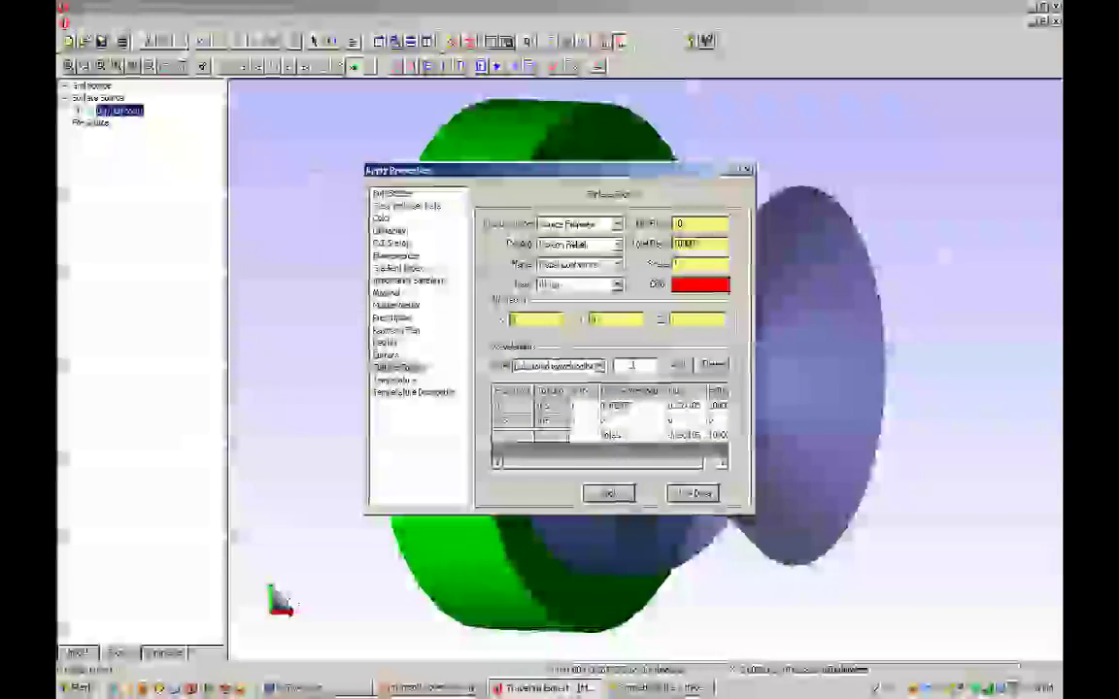
left_click(678, 365)
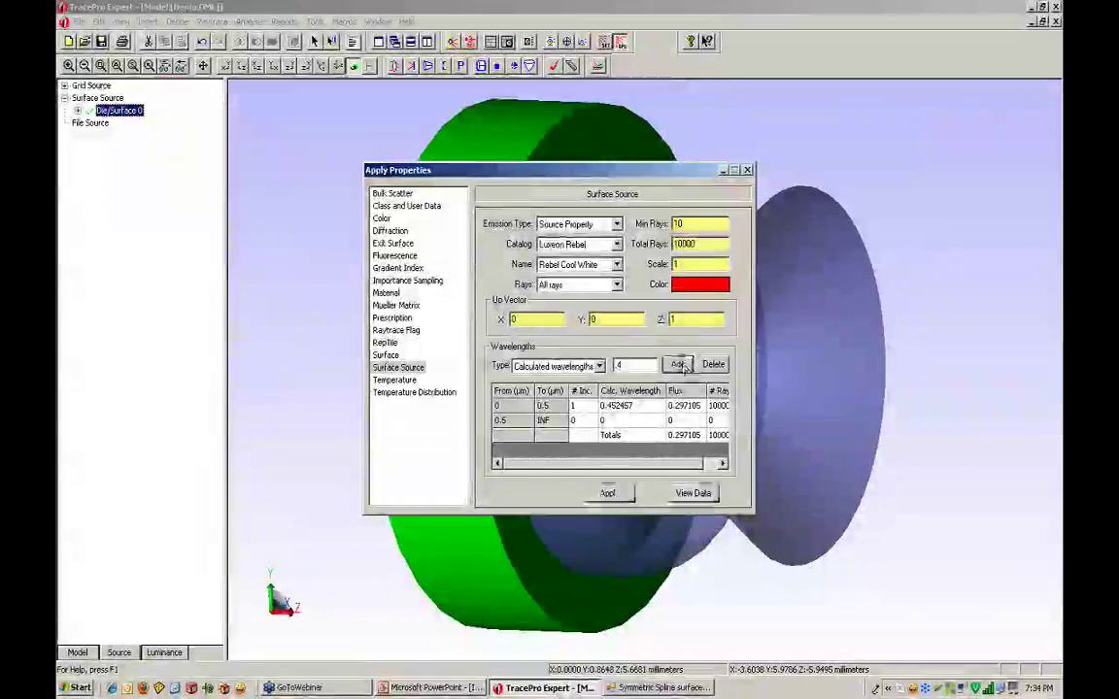
double_click(621, 365)
type(".5")
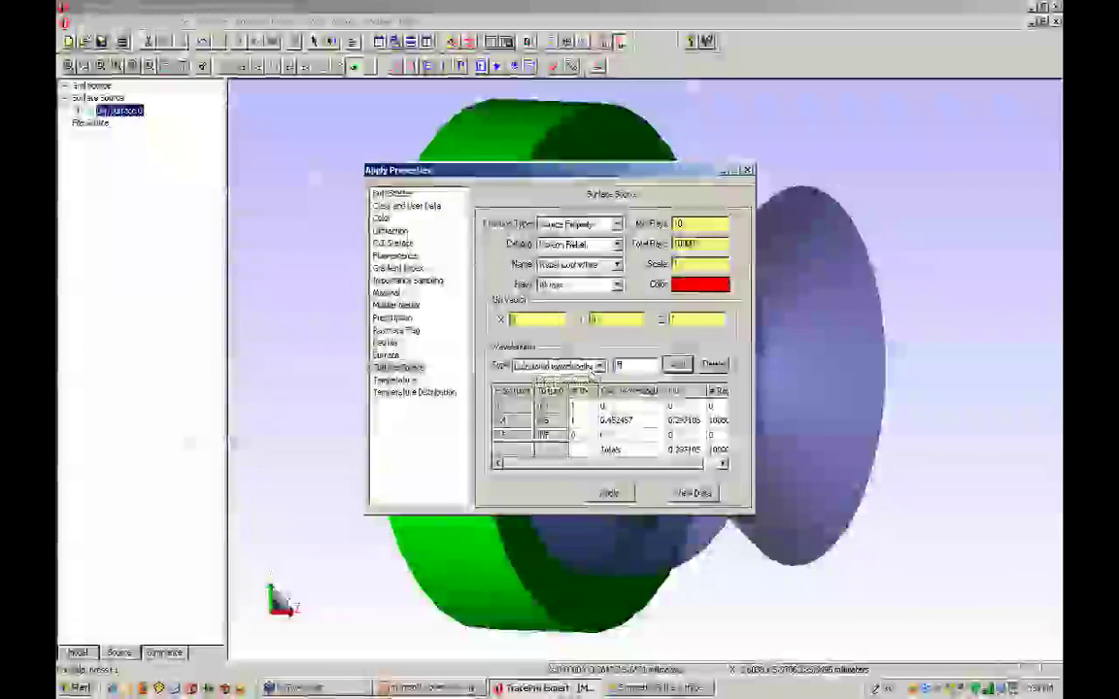
left_click(679, 367)
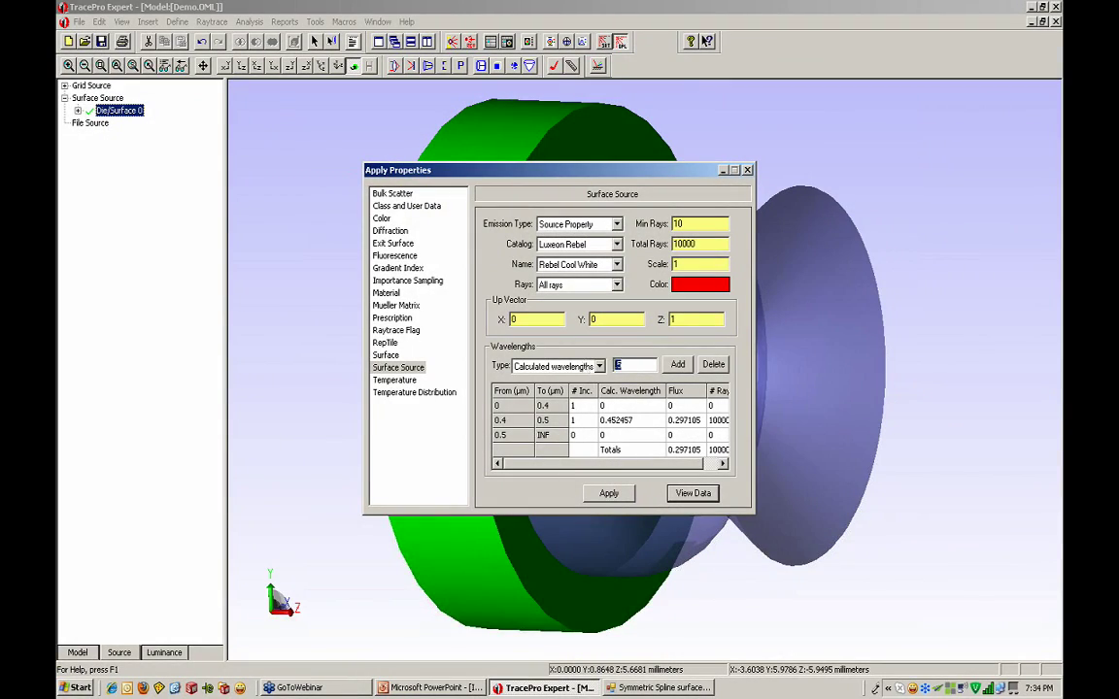
left_click(677, 365)
left_click_drag(631, 366, 586, 373)
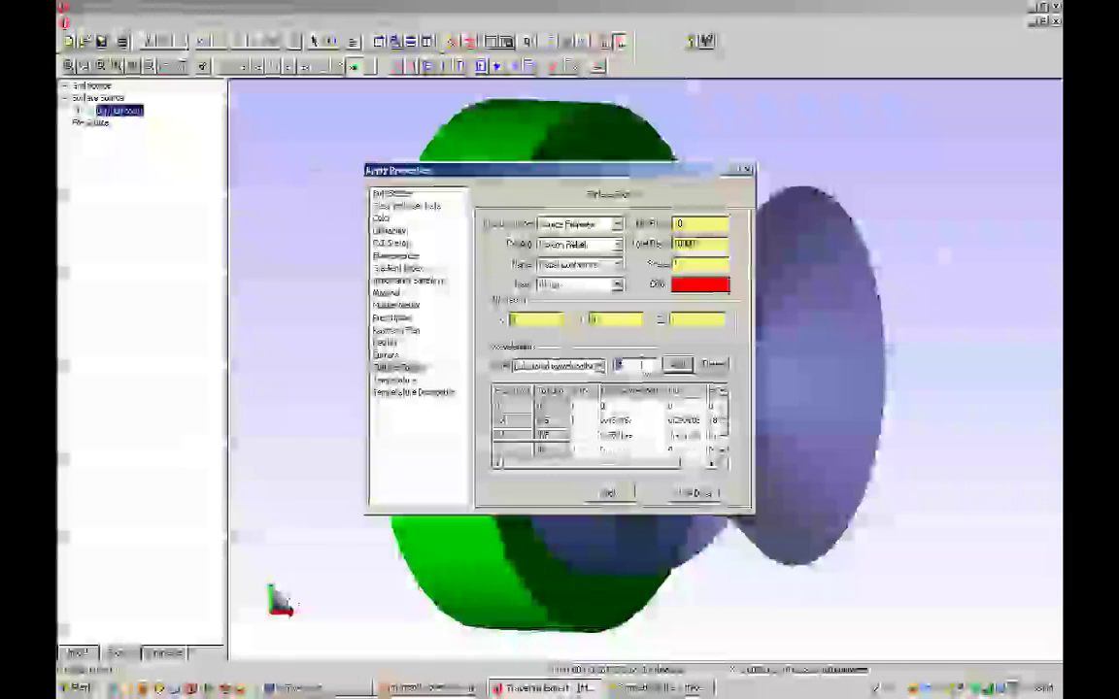
type(".7")
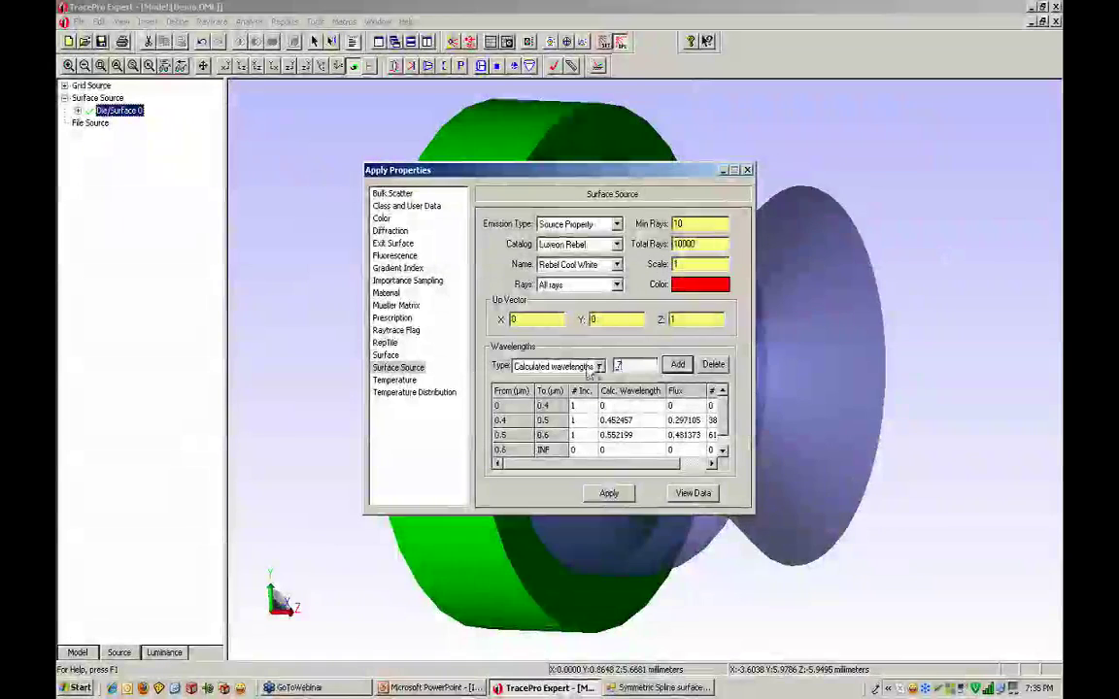
key("Return")
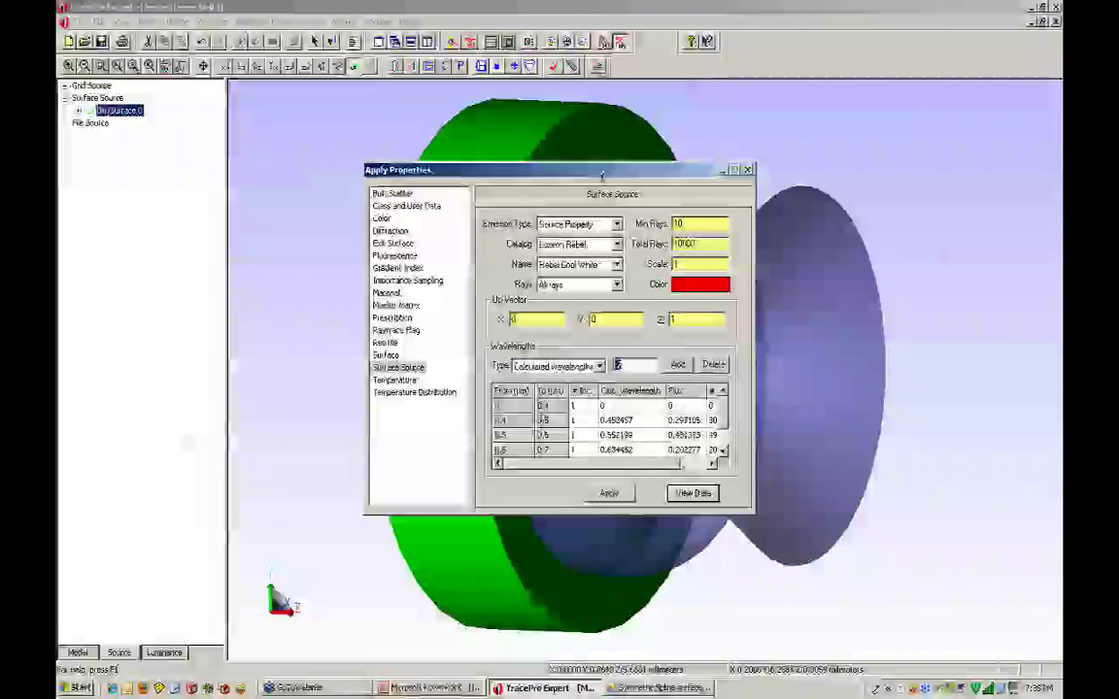
Close the source properties without applying, inspect the lens from the side and check the Die/Surface 0 source details.
left_click_drag(602, 175, 456, 126)
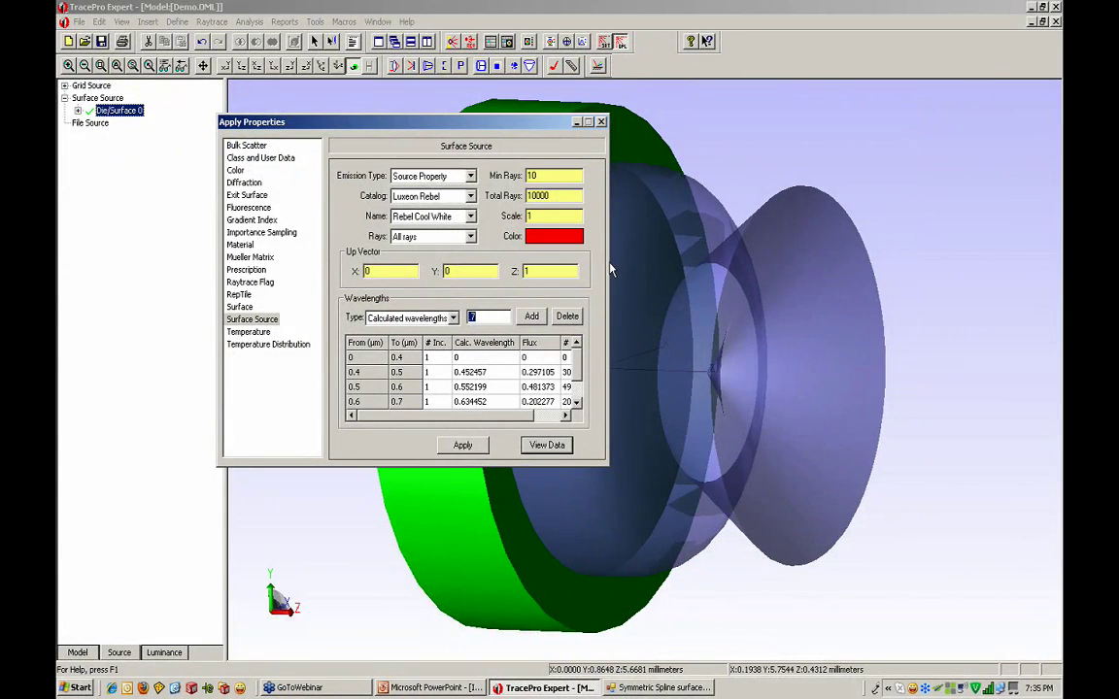
middle_click_drag(610, 264, 655, 372)
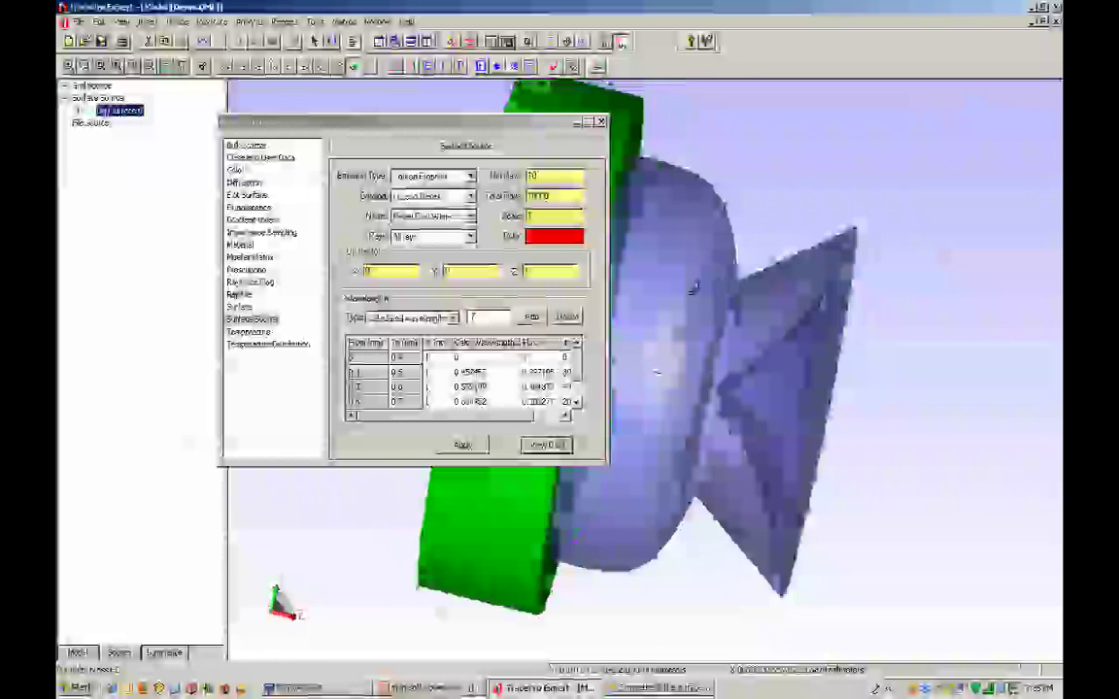
left_click(656, 372)
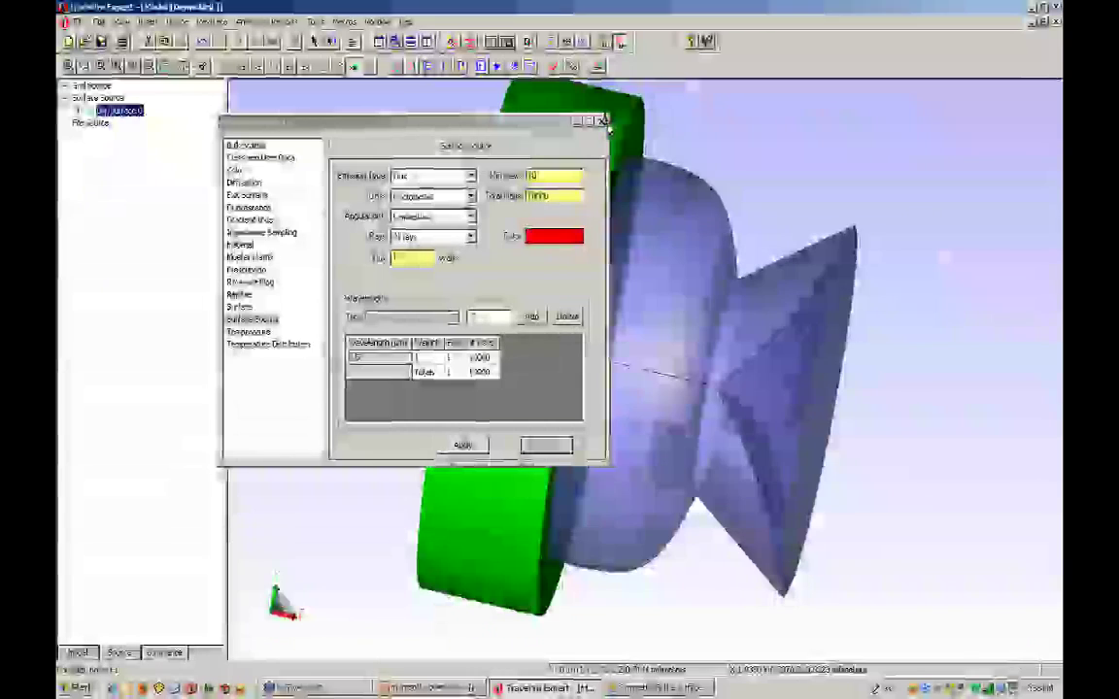
left_click(601, 122)
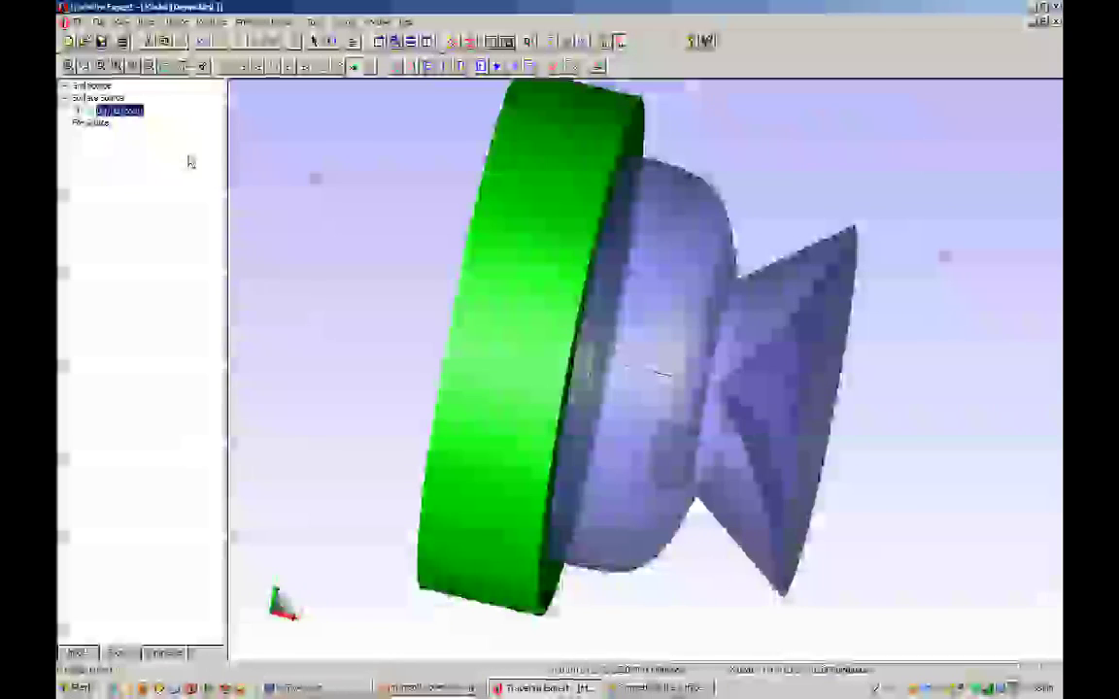
left_click(77, 112)
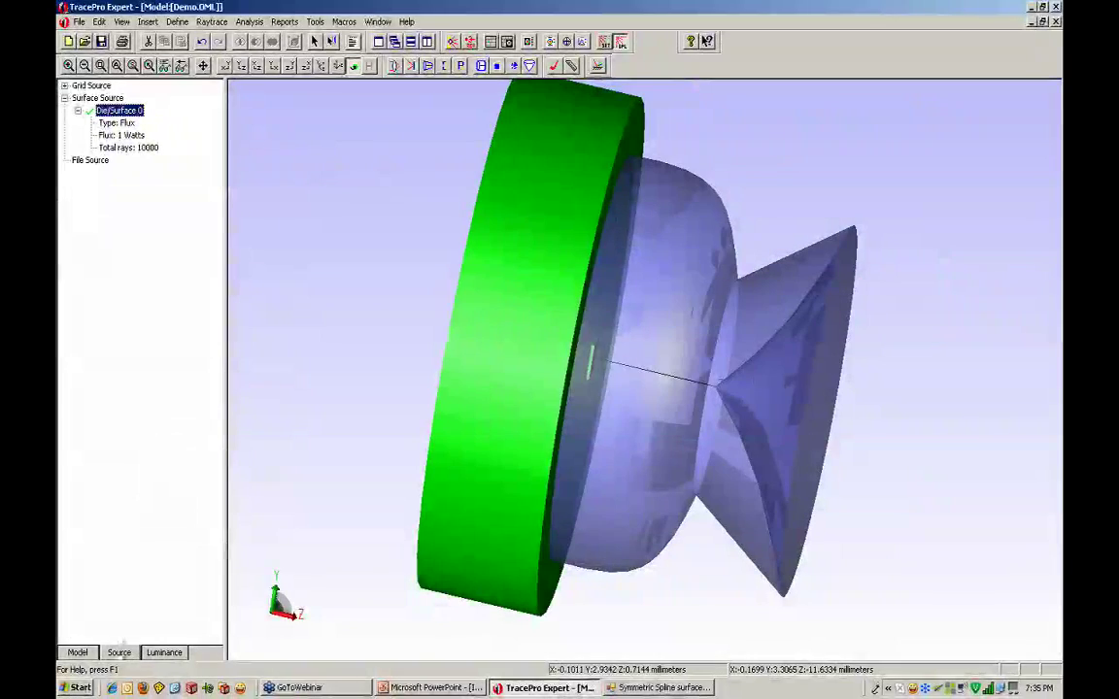
left_click(78, 653)
left_click_drag(660, 507, 691, 486)
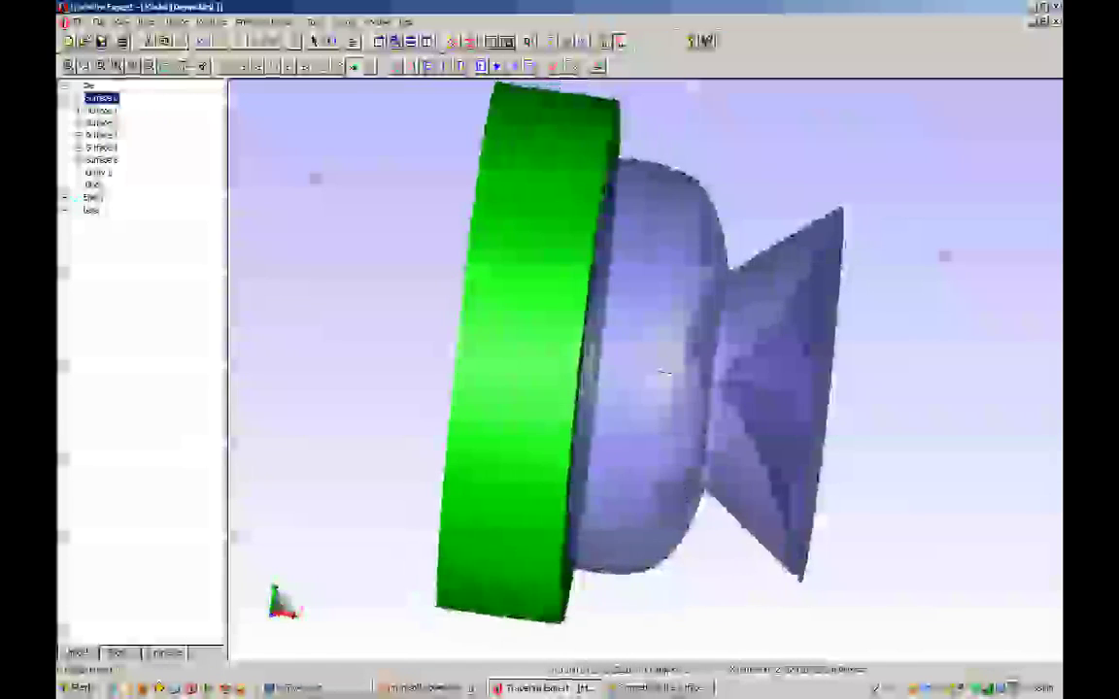
Switch to the Symmetric Spline surface generator, run the optimization of the lens profile and close its iteration log.
left_click(670, 689)
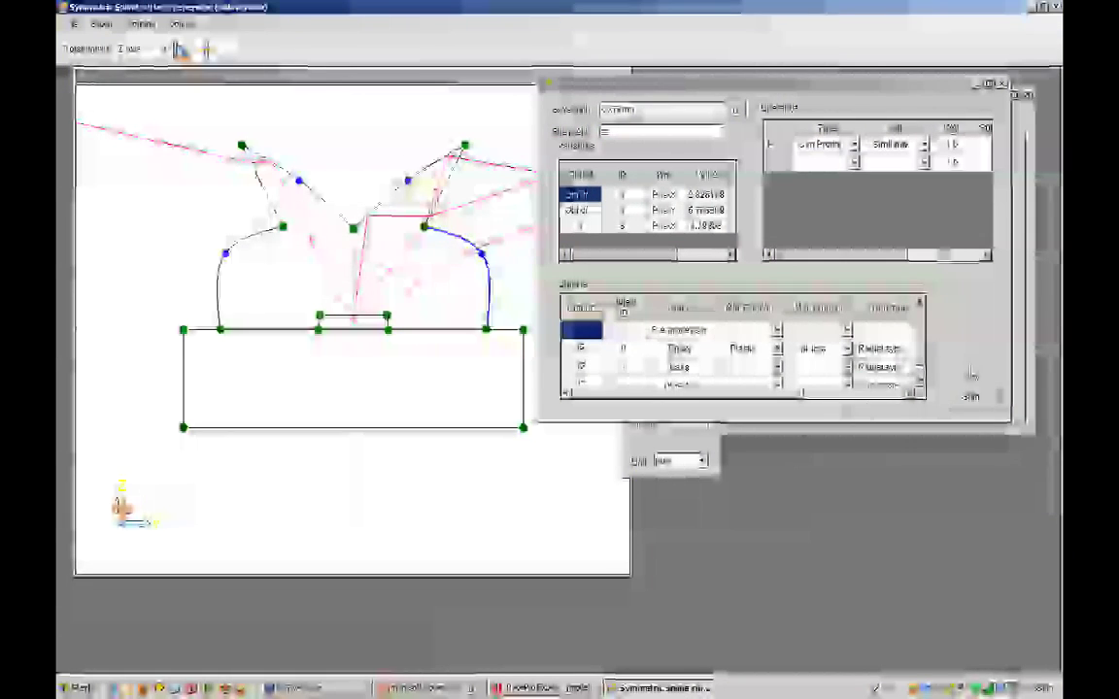
left_click(973, 403)
left_click(971, 400)
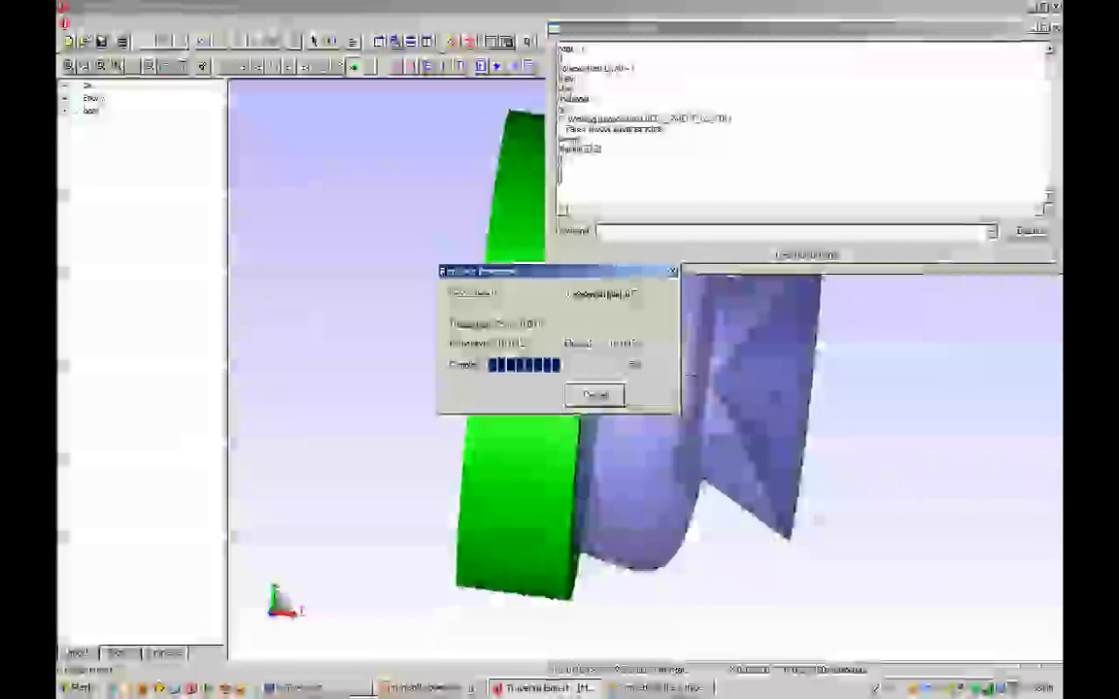
left_click(664, 688)
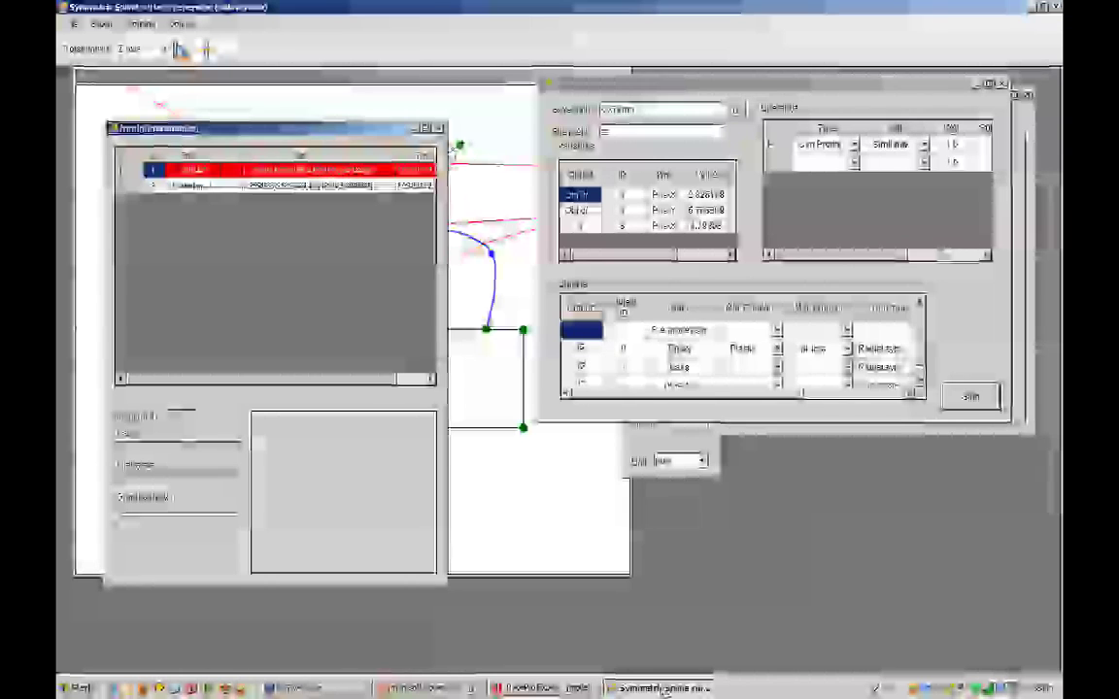
left_click(971, 398)
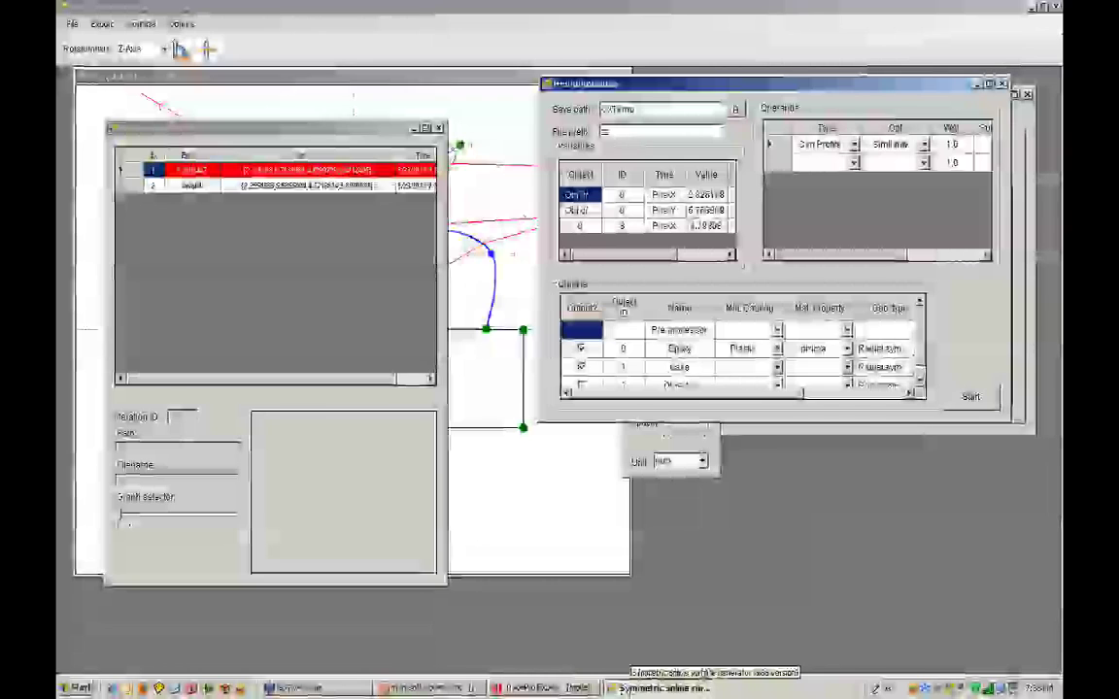
left_click(438, 128)
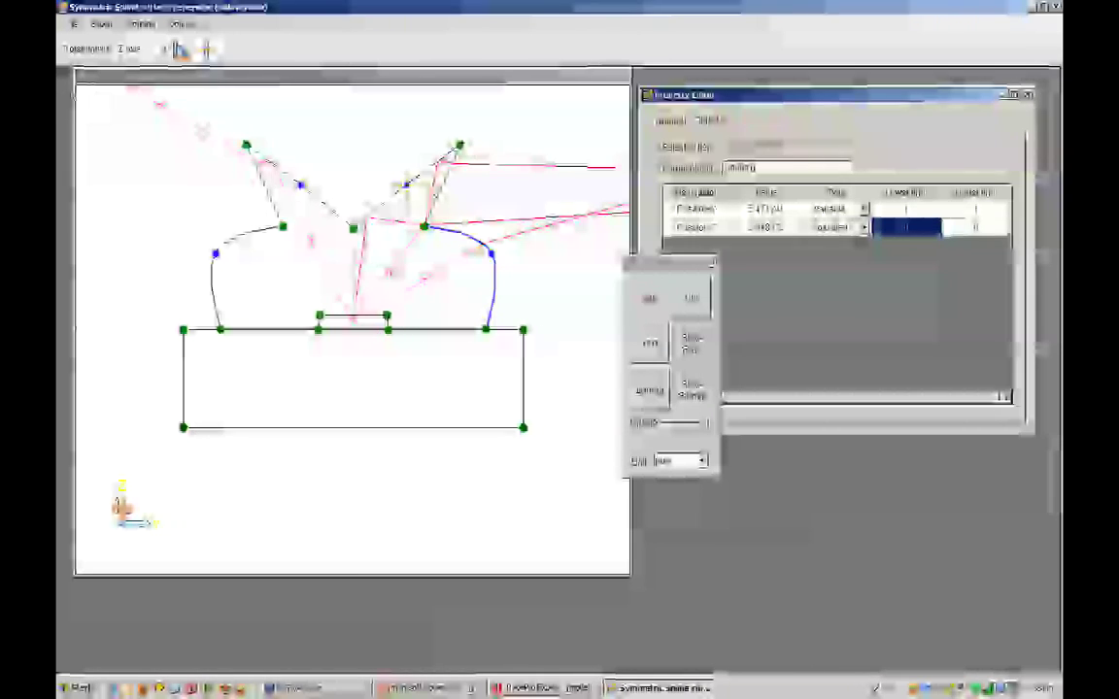
Load the saved design with a lens inside a reflector and move the optimization window clear of the sketch.
left_click(72, 23)
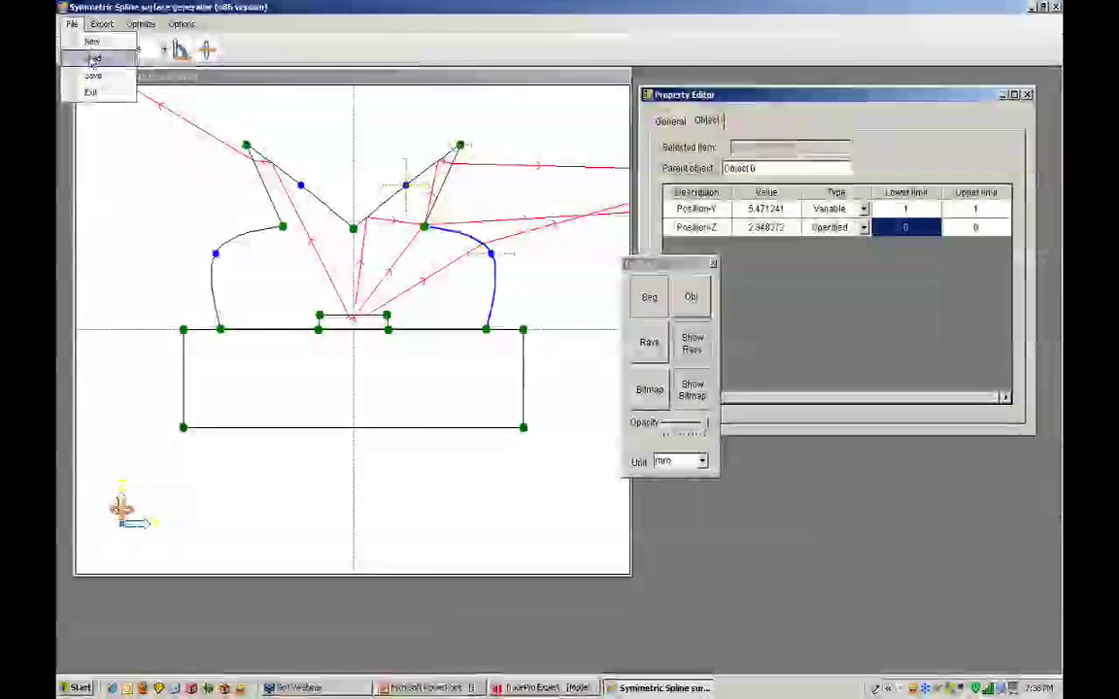
left_click(93, 59)
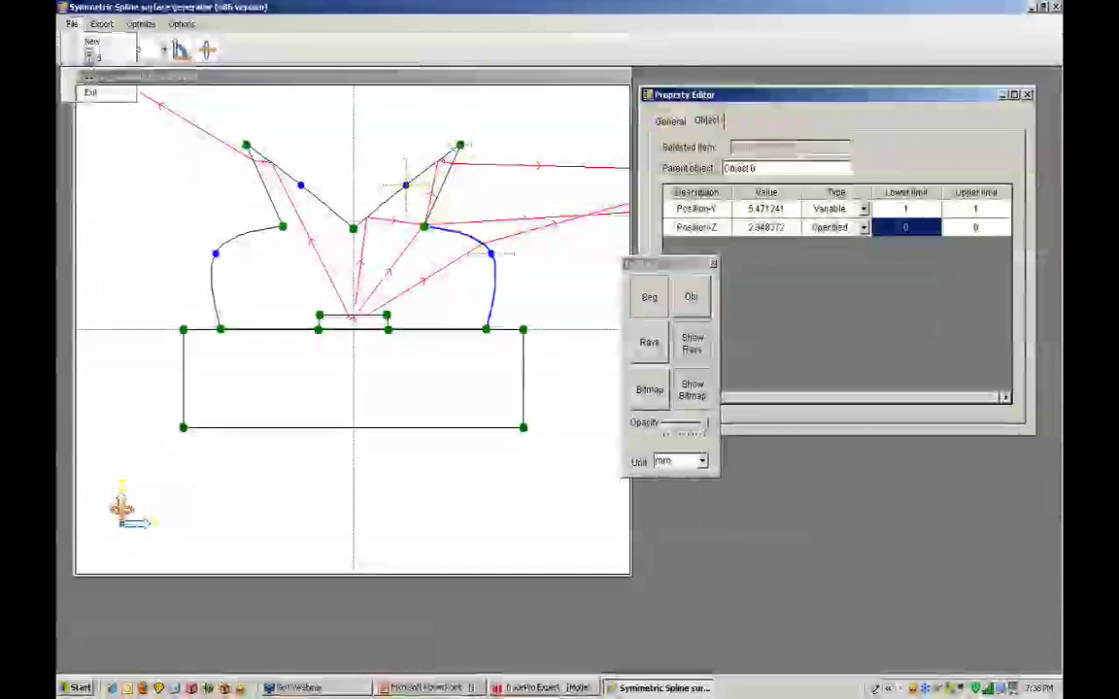
left_click(481, 198)
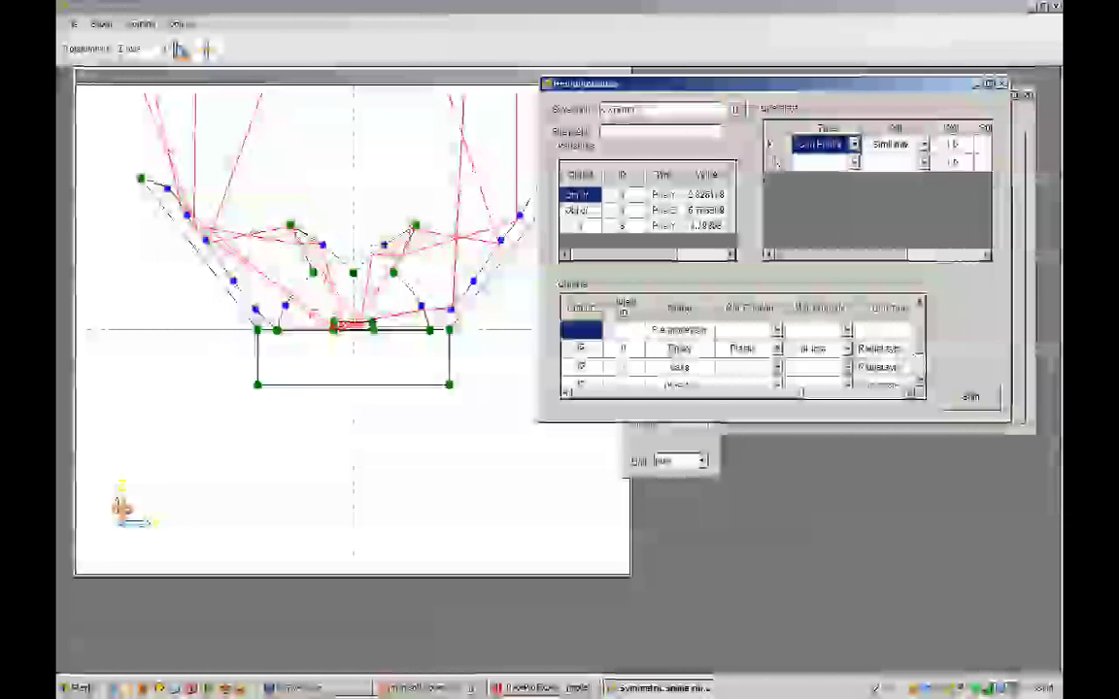
left_click_drag(930, 89, 1012, 105)
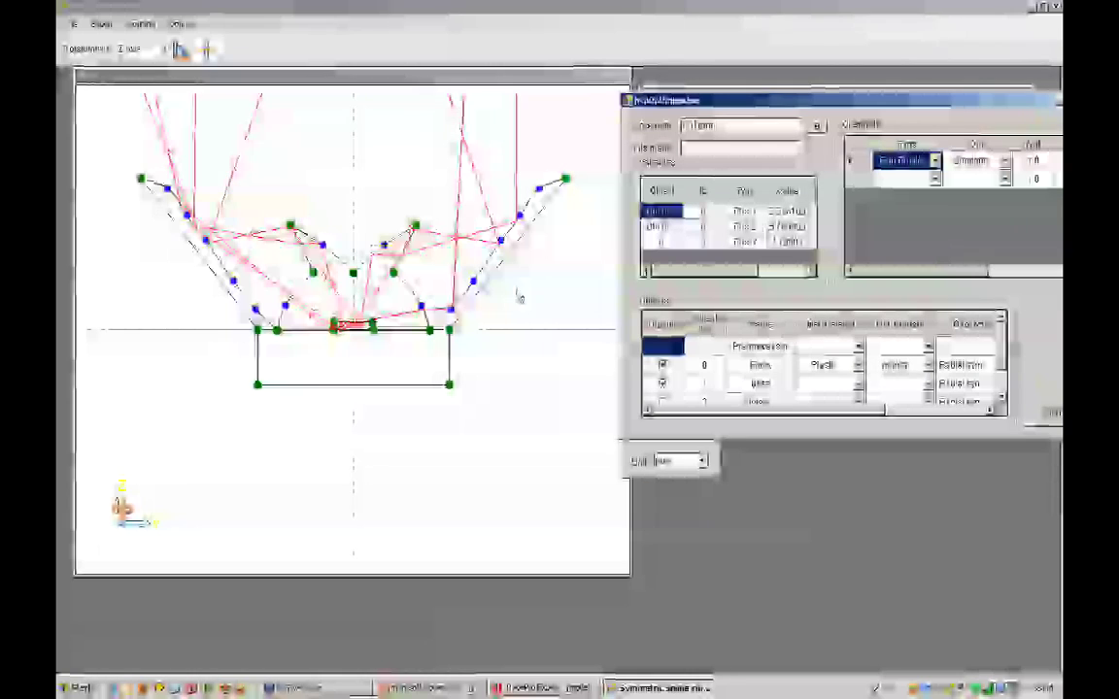
left_click(637, 459)
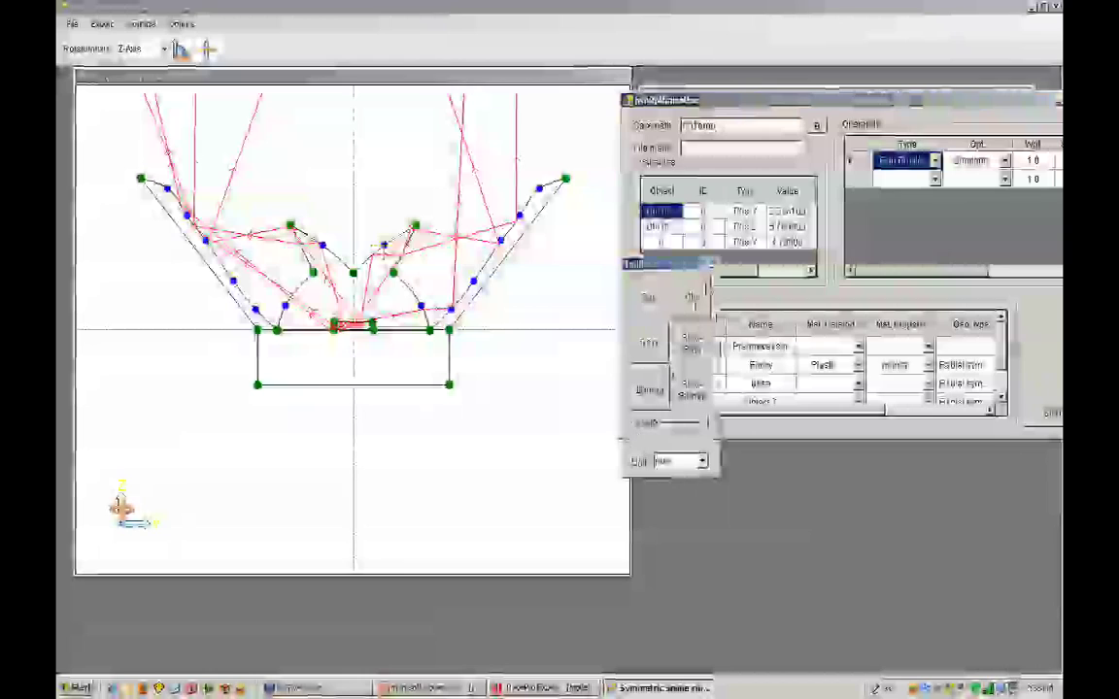
right_click(450, 158)
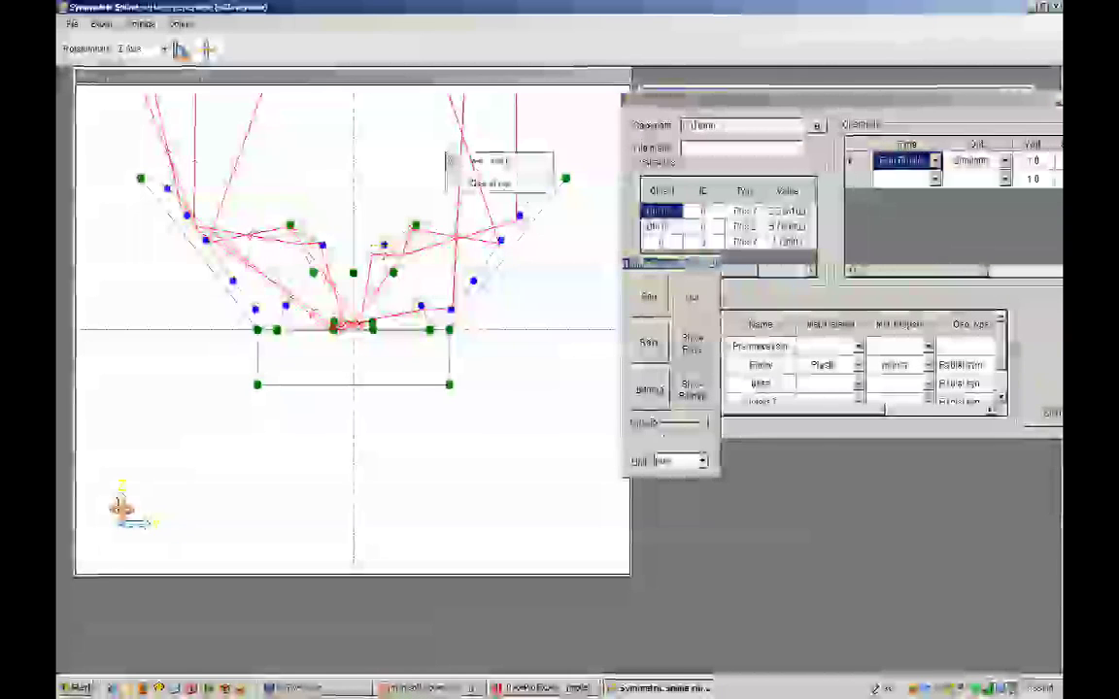
left_click(470, 186)
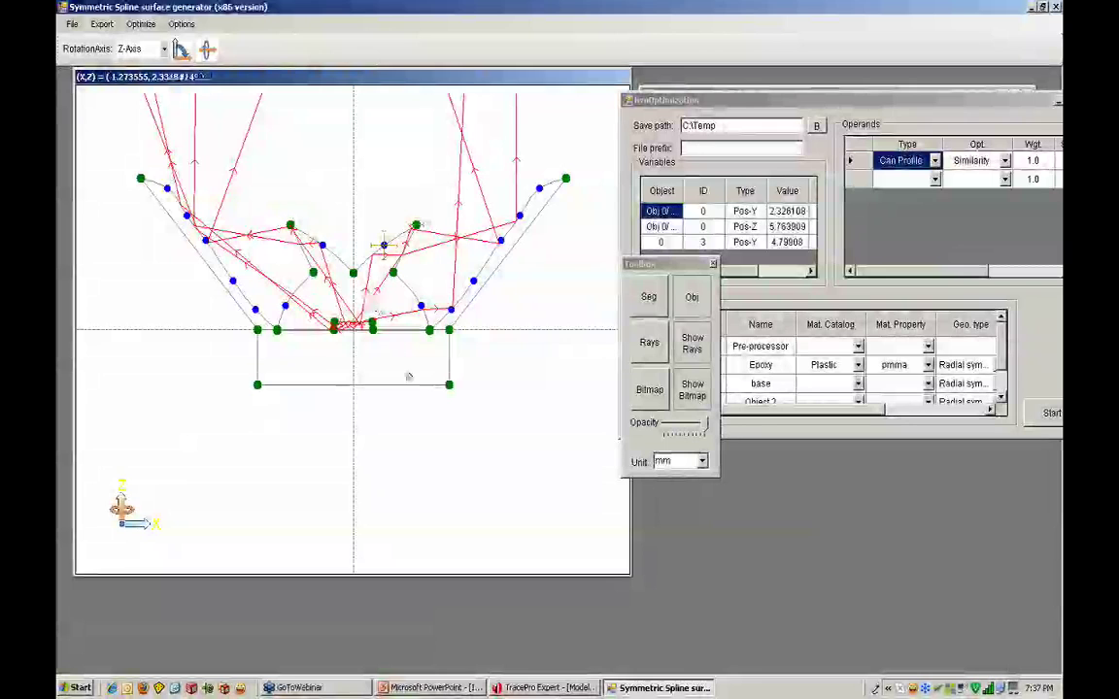
Switch to TracePro, close its Message/Macro Window and exit the program without saving the Demo model.
left_click(556, 689)
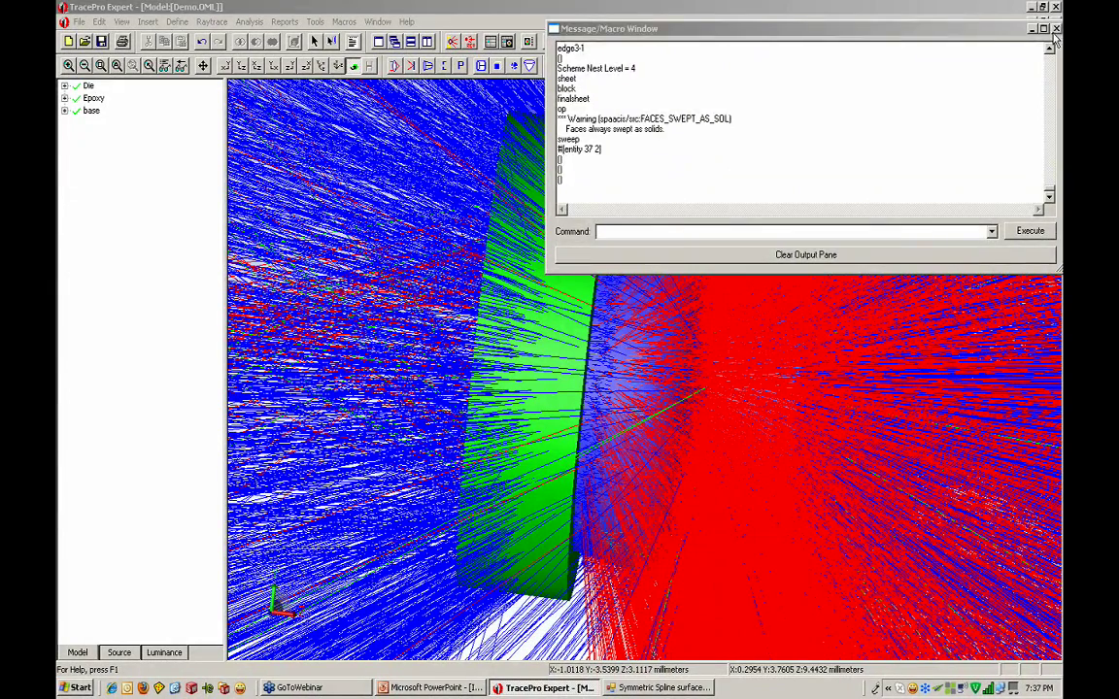
left_click(1056, 30)
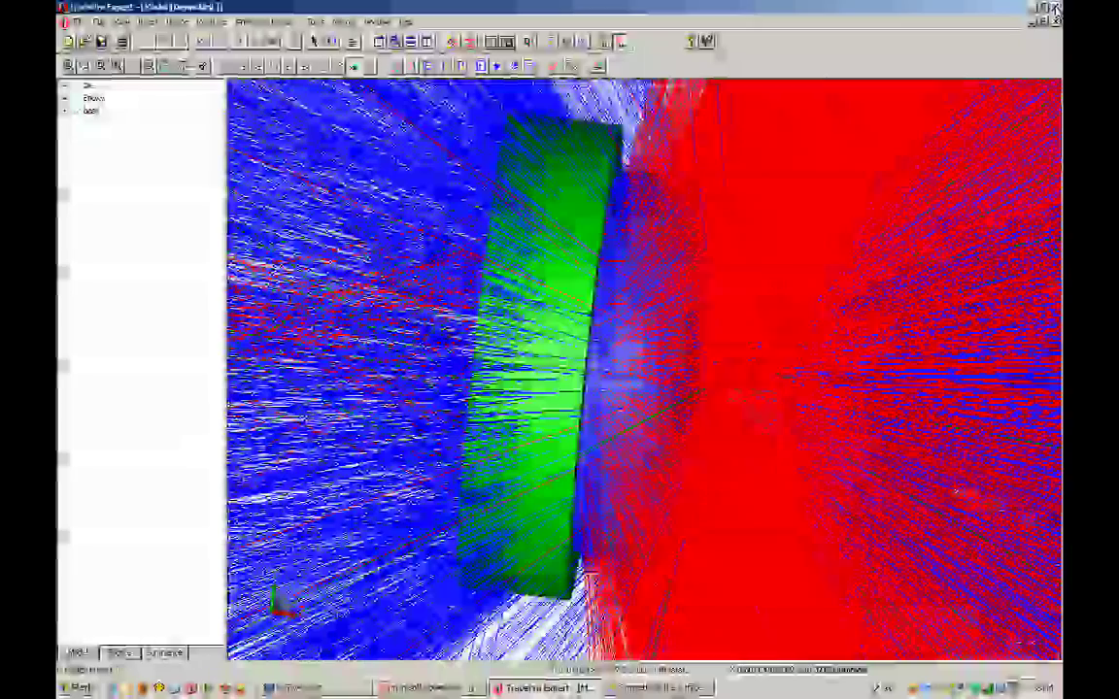
left_click(1053, 7)
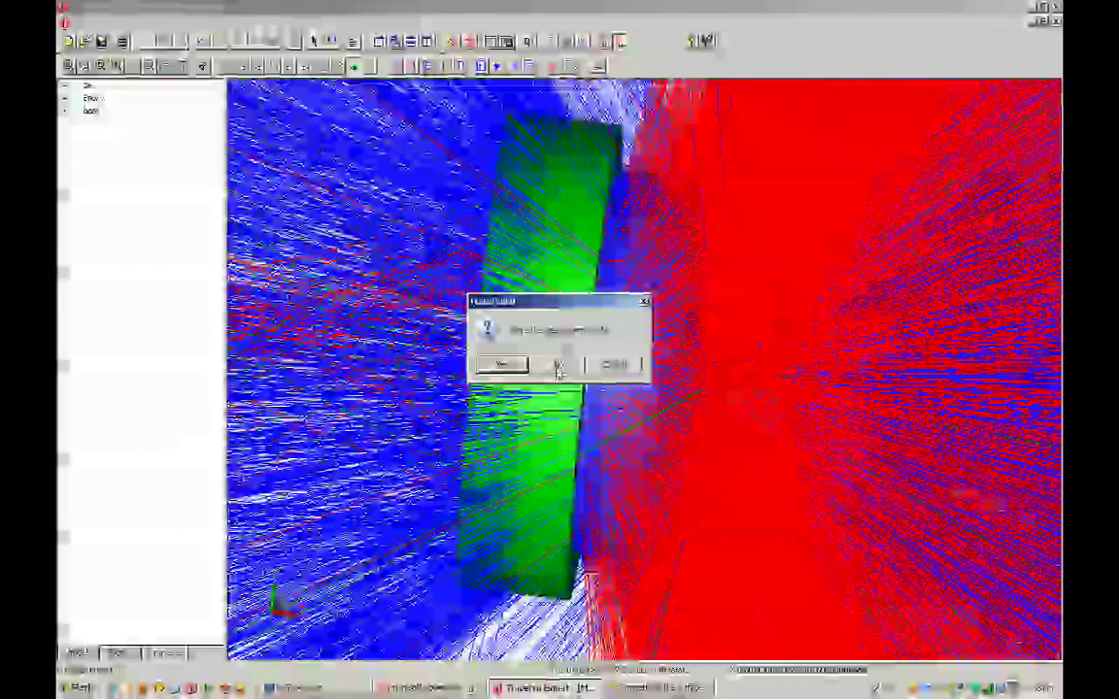
left_click(559, 365)
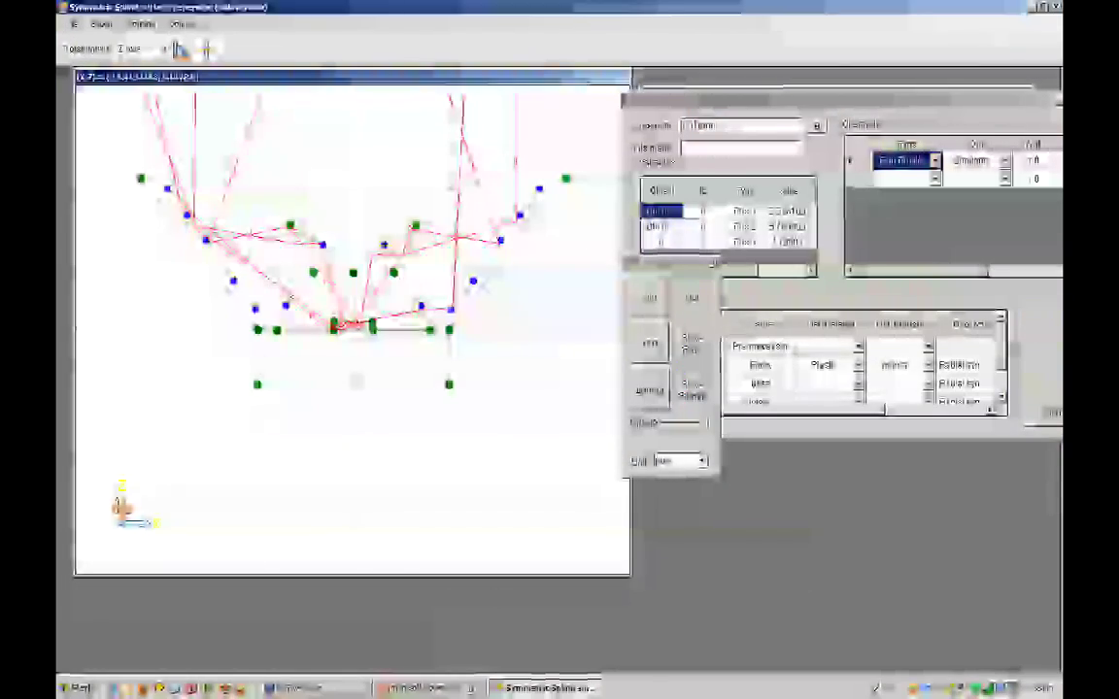
Start a new empty design, insert a new rectangular object and pull its upper corners outward into a flared profile.
left_click(74, 23)
left_click(91, 41)
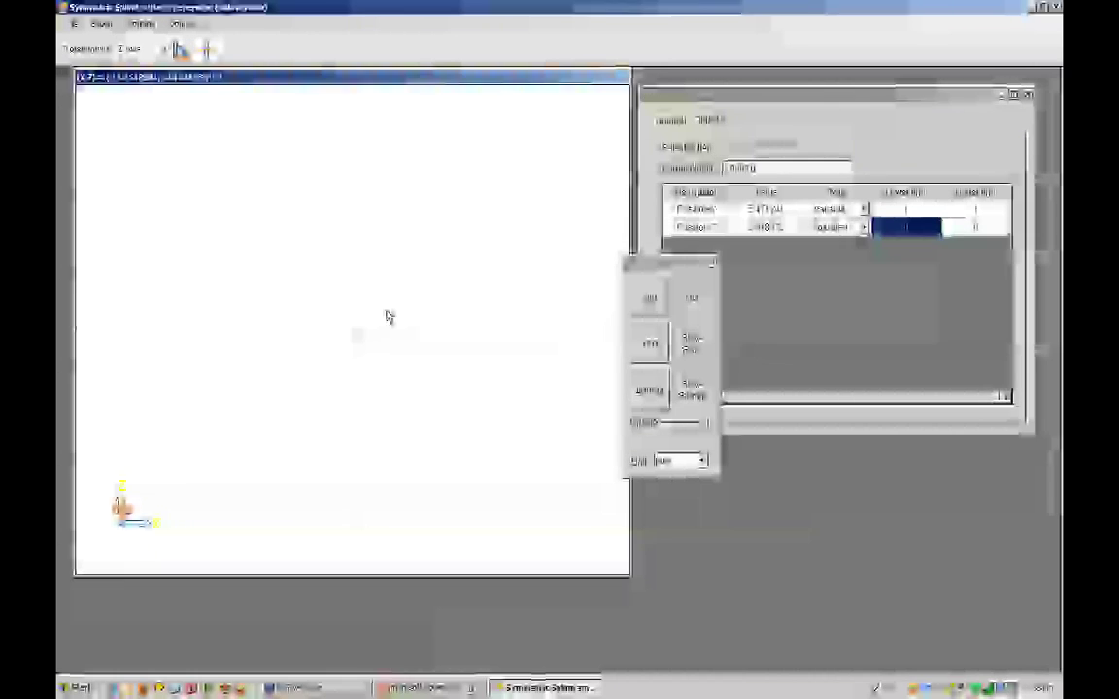
right_click(422, 285)
left_click(455, 292)
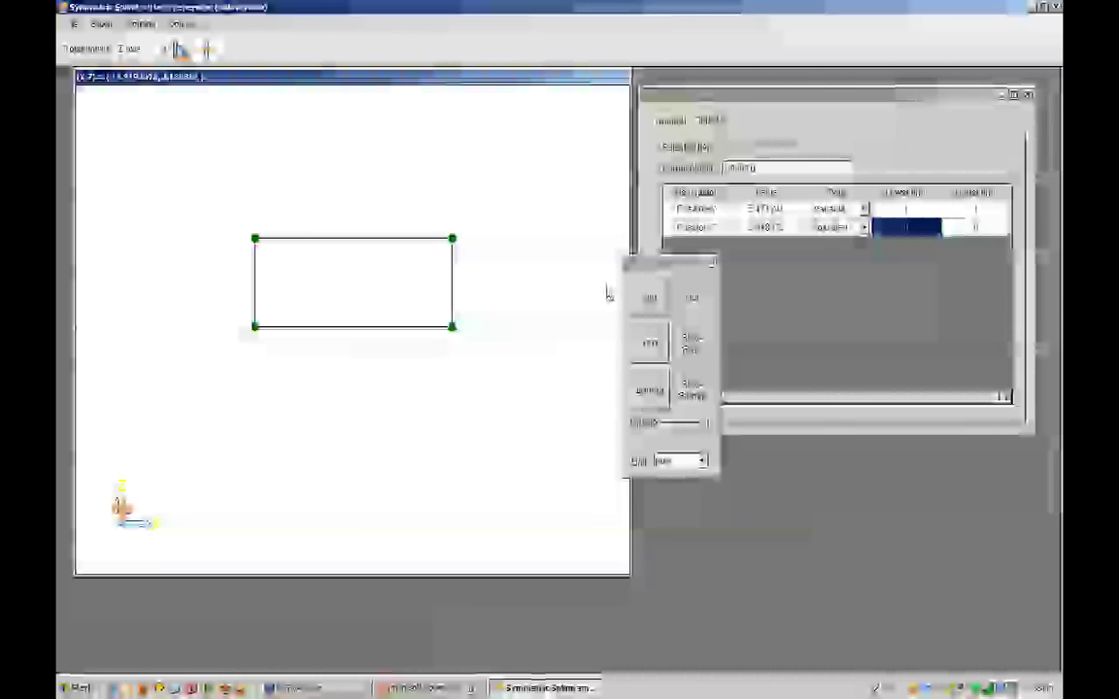
left_click_drag(452, 239, 552, 188)
Add a segment point on the profile's upper edge and move it down near the base corner, about X 7.2, Z 1.2 mm.
right_click(491, 191)
left_click(507, 197)
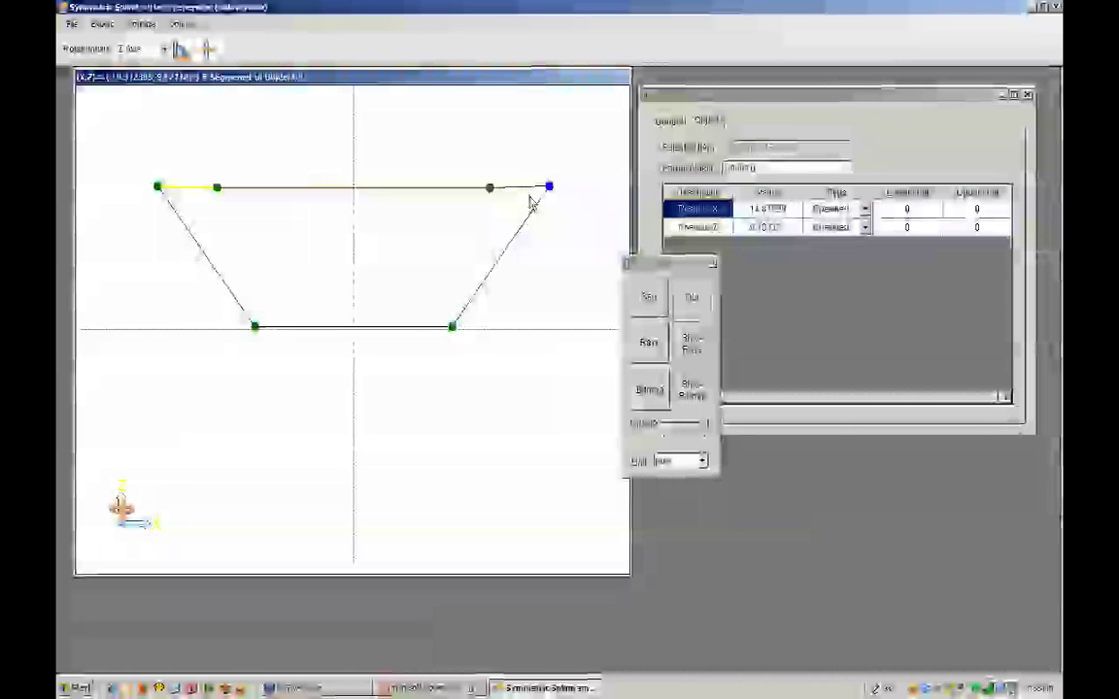
left_click(498, 190)
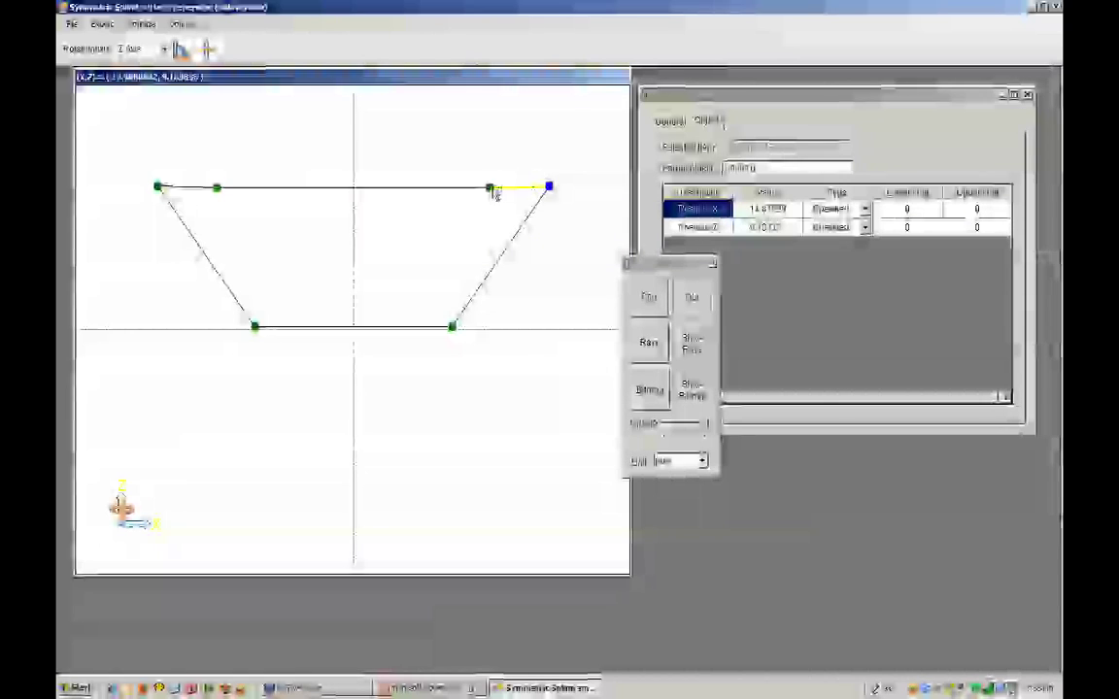
left_click_drag(492, 188, 453, 317)
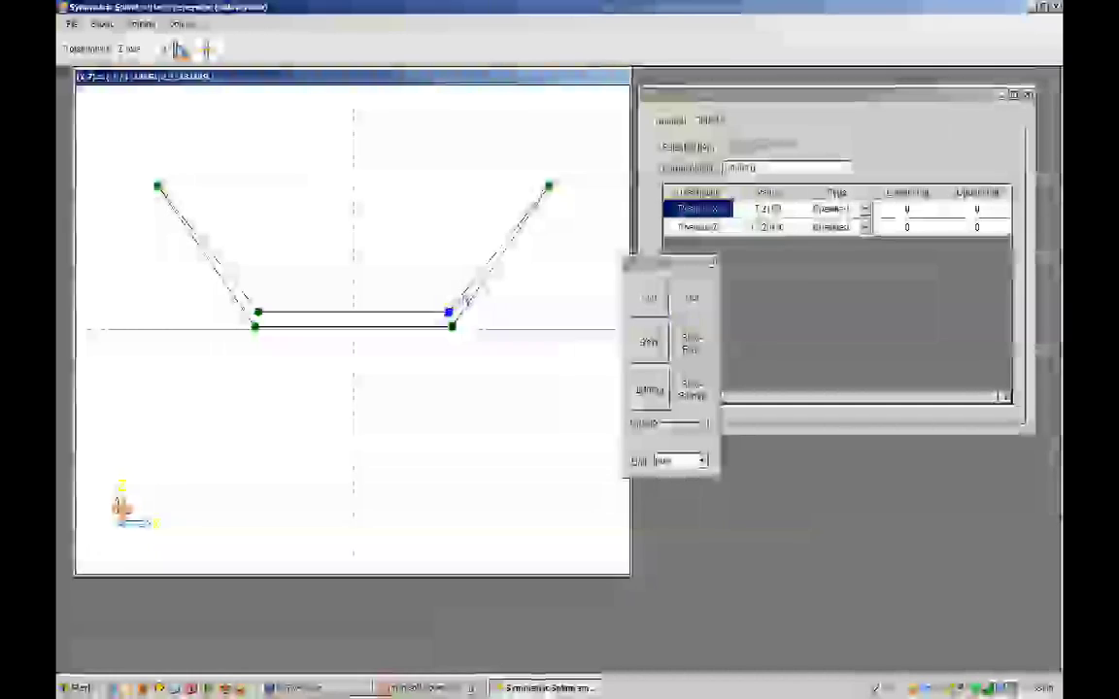
Add a segment point on the inner side wall and pull it up and inward to thicken the wall.
left_click(473, 282)
right_click(473, 283)
left_click(498, 293)
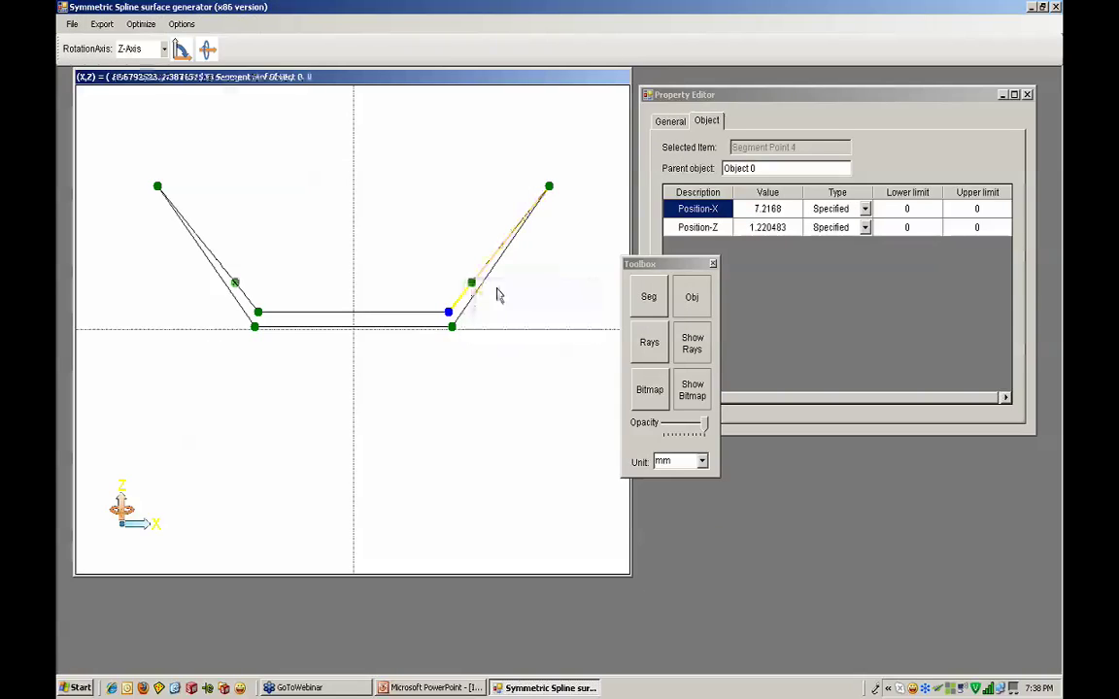
right_click(472, 282)
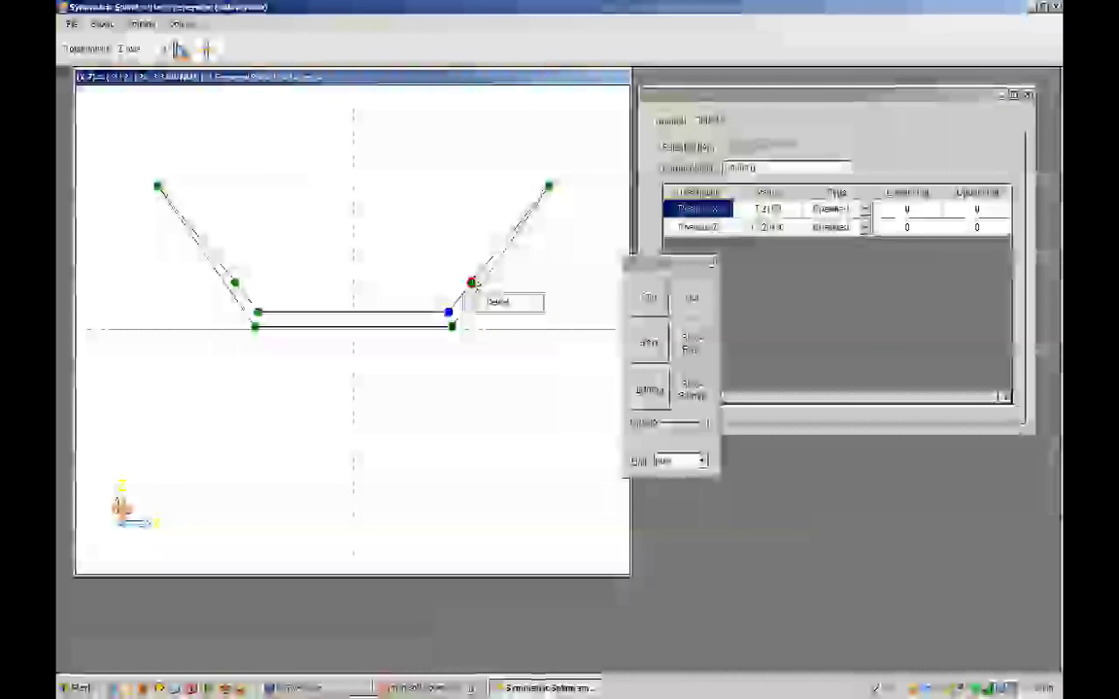
left_click(473, 283)
left_click_drag(475, 283, 485, 233)
right_click(483, 232)
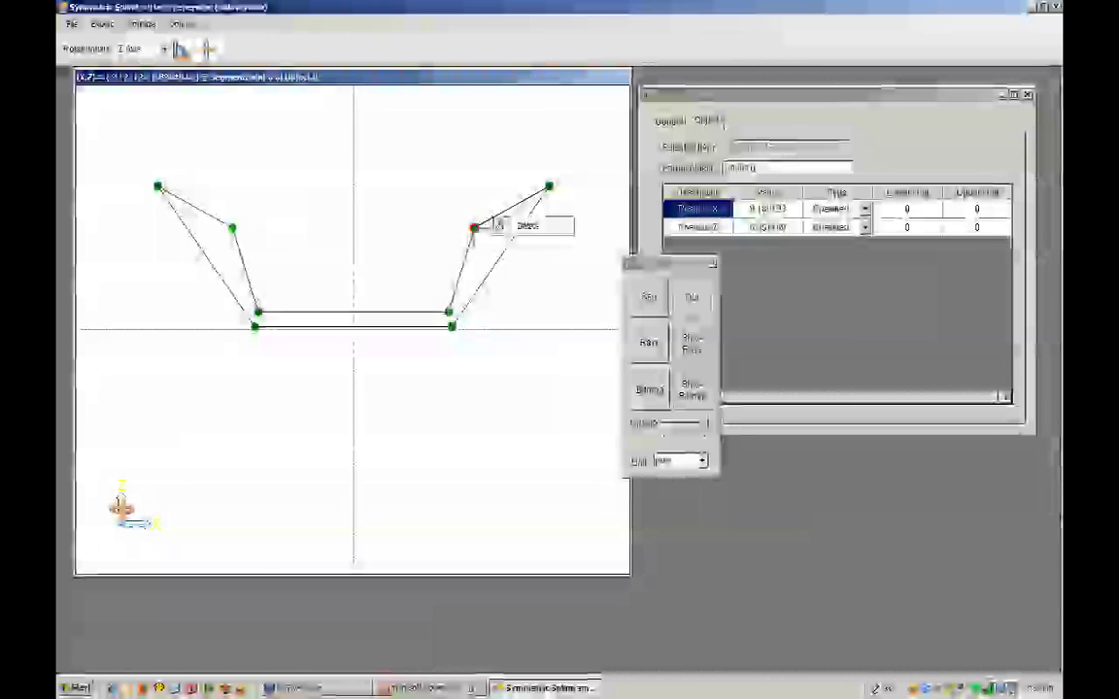
left_click(539, 307)
Change the inner floor segment to a spline, add a control point and raise it to about X 3.6, Z 3.3 mm.
left_click(648, 297)
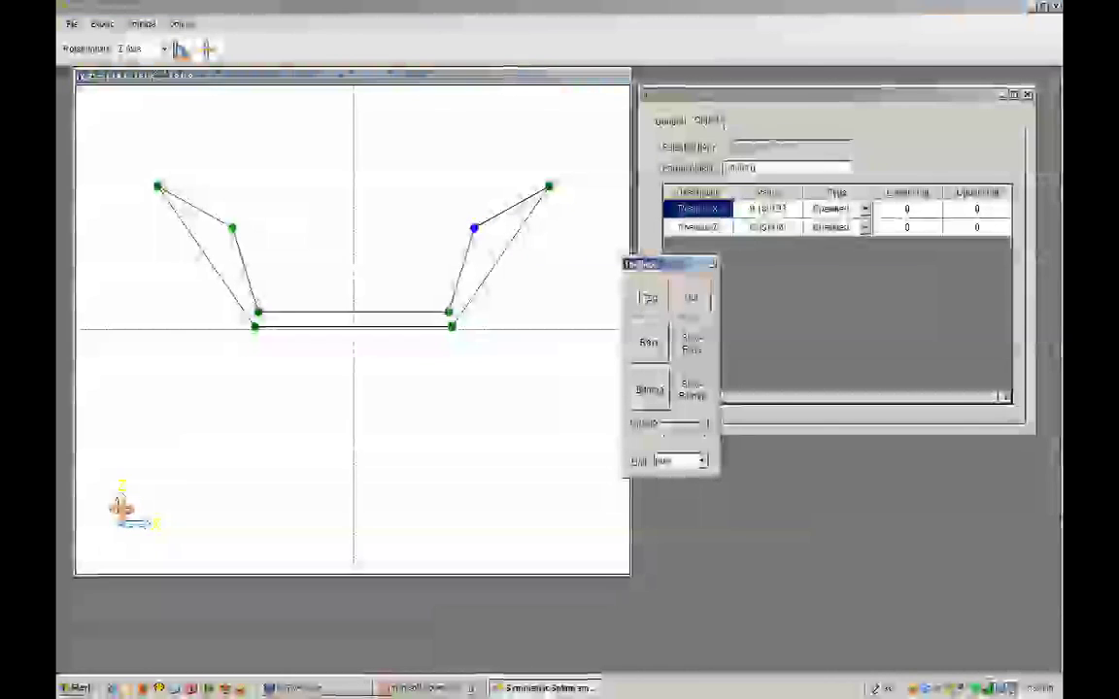
right_click(500, 218)
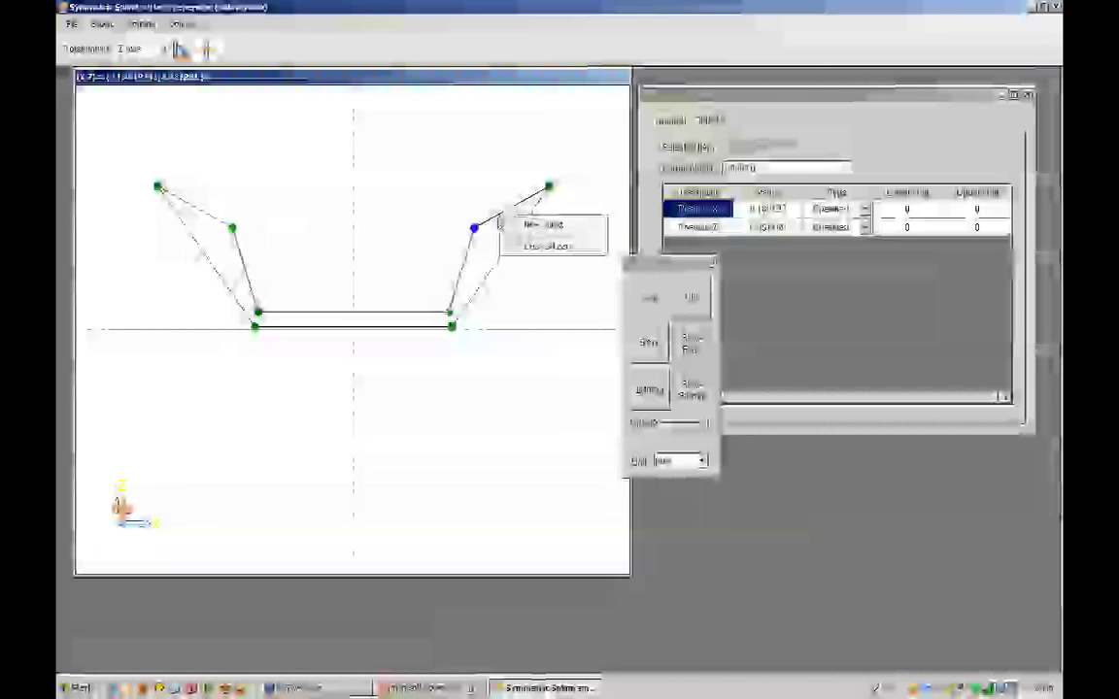
right_click(480, 230)
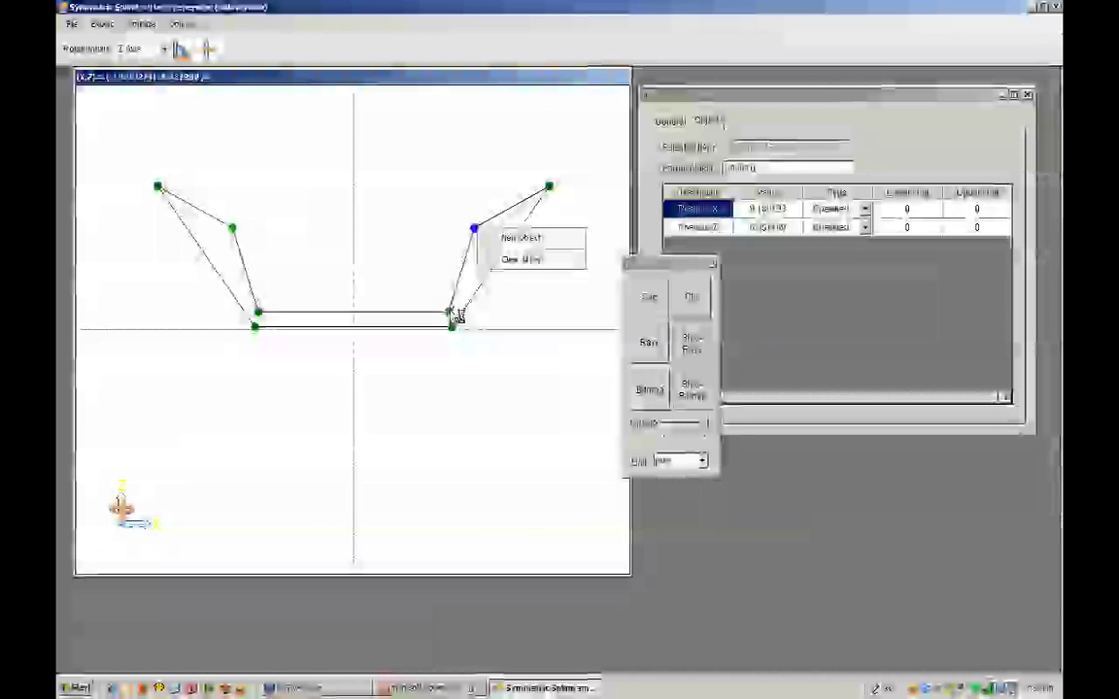
left_click(420, 317)
right_click(420, 316)
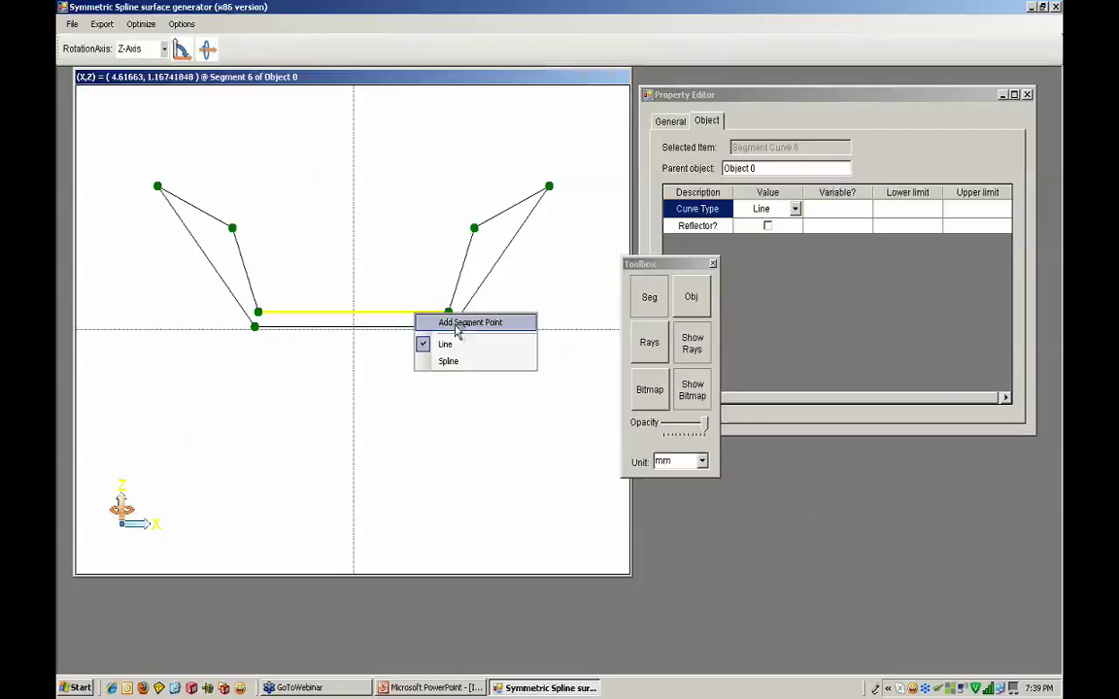
left_click(451, 361)
right_click(403, 315)
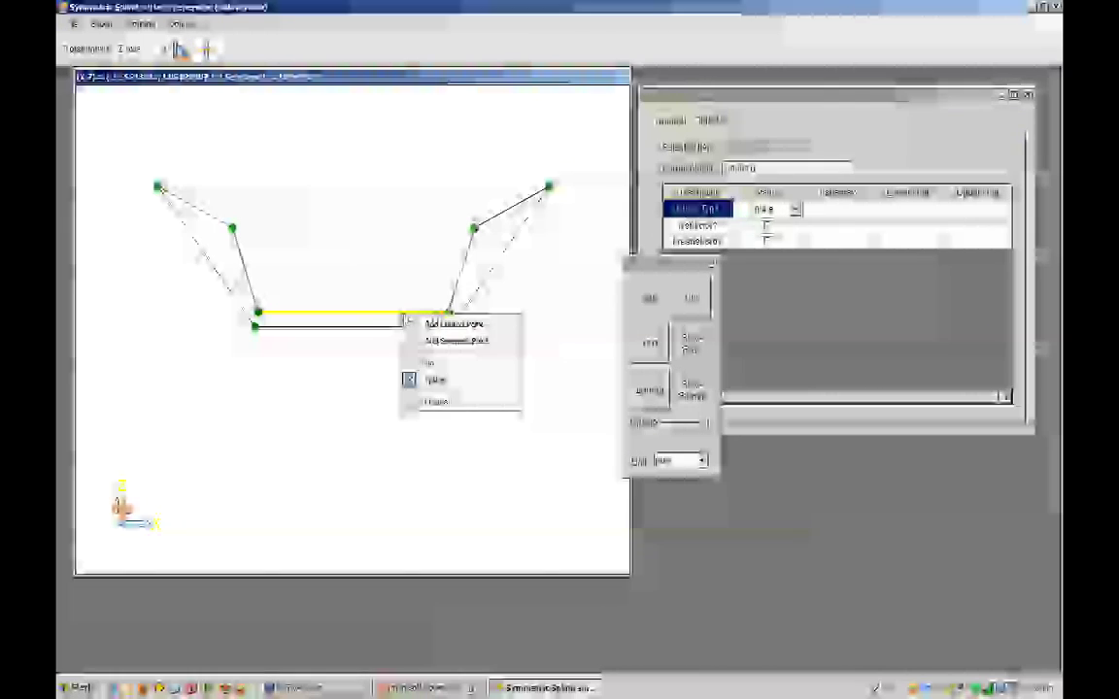
left_click(446, 327)
left_click_drag(401, 315, 401, 284)
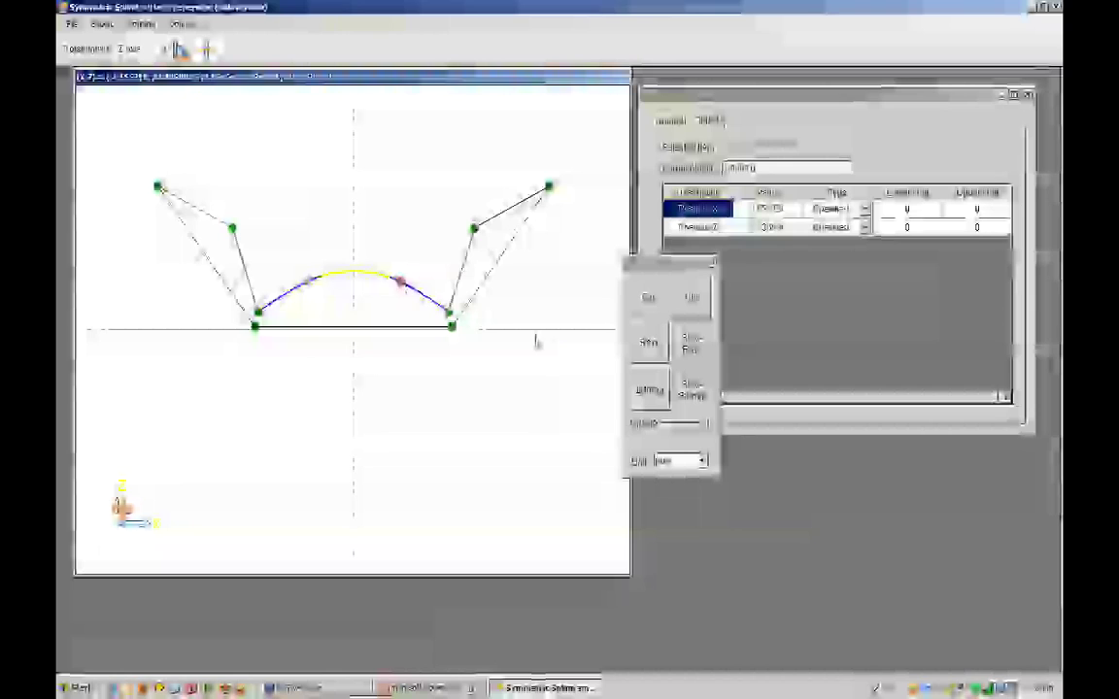
Trace a test ray from the centre axis above the spline out through the side wall.
left_click(650, 347)
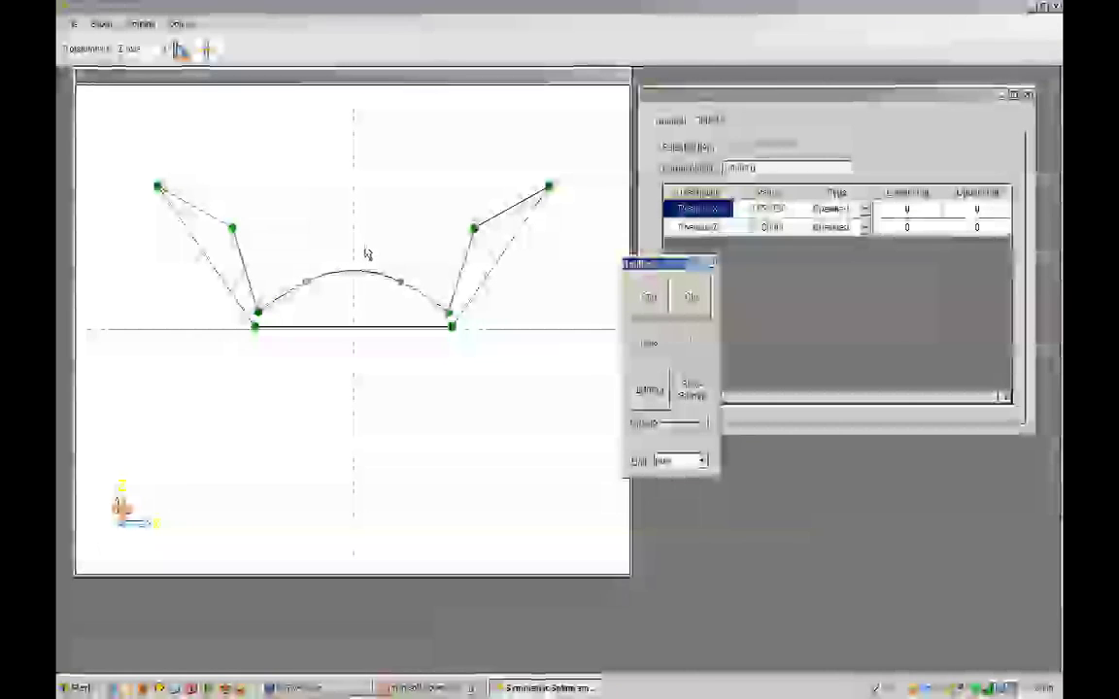
left_click_drag(353, 245, 423, 258)
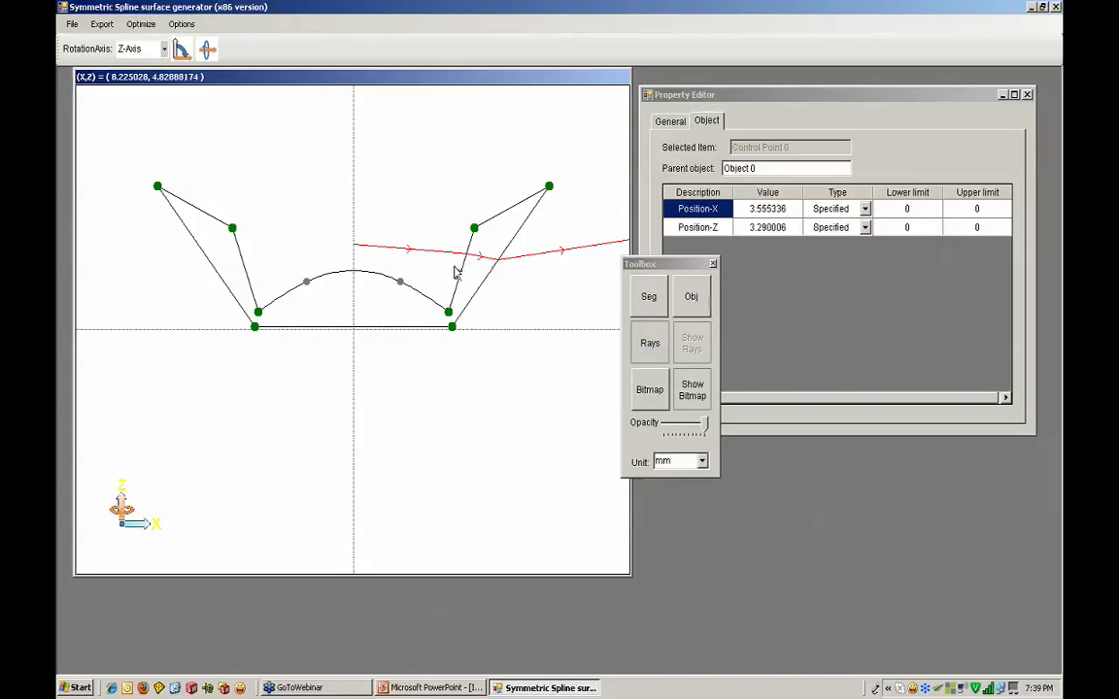
left_click(466, 257)
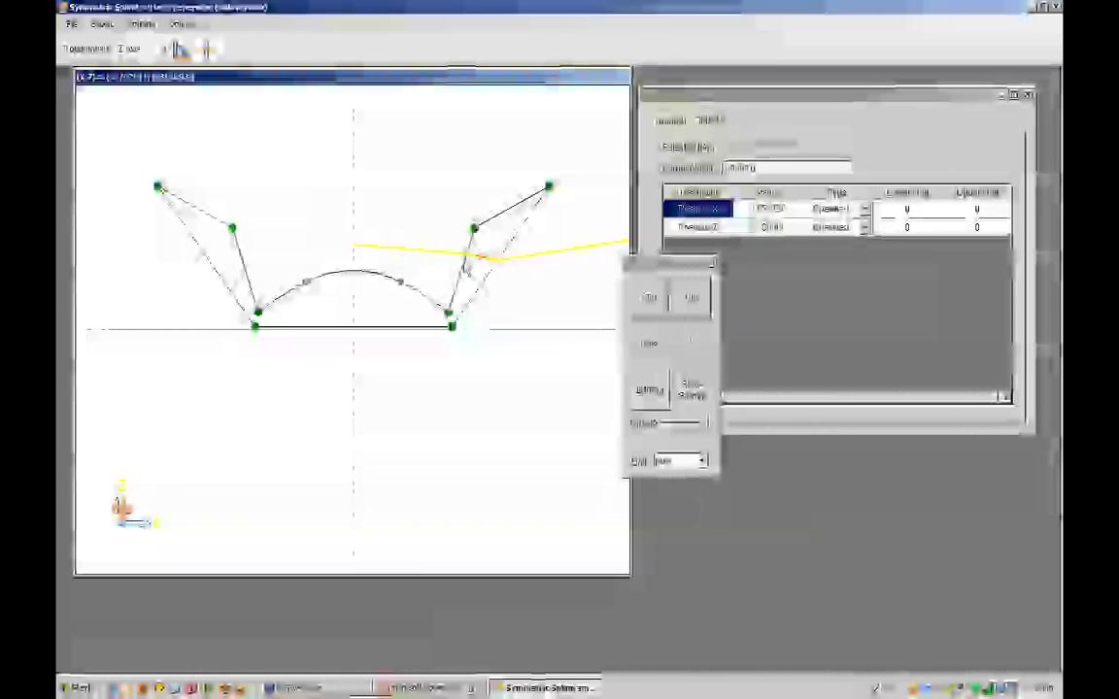
Select the spline floor curve and mark it as a reflector.
left_click(381, 279)
left_click(767, 225)
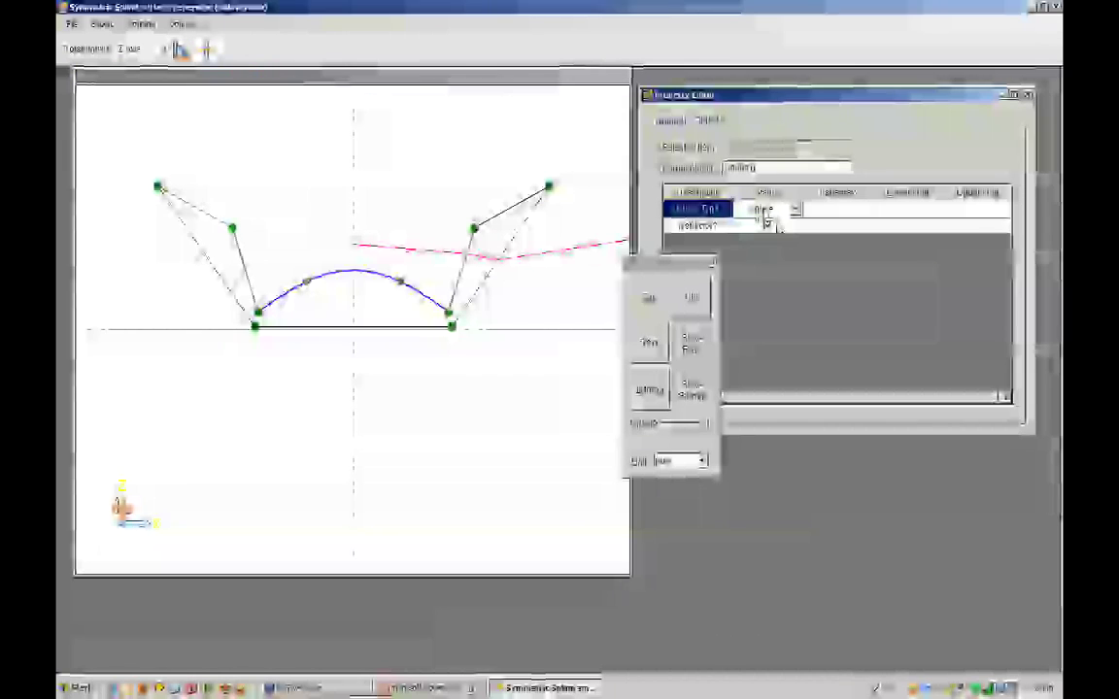
left_click(767, 225)
Trace another test ray from the centre axis down onto the reflective spline.
left_click(367, 258)
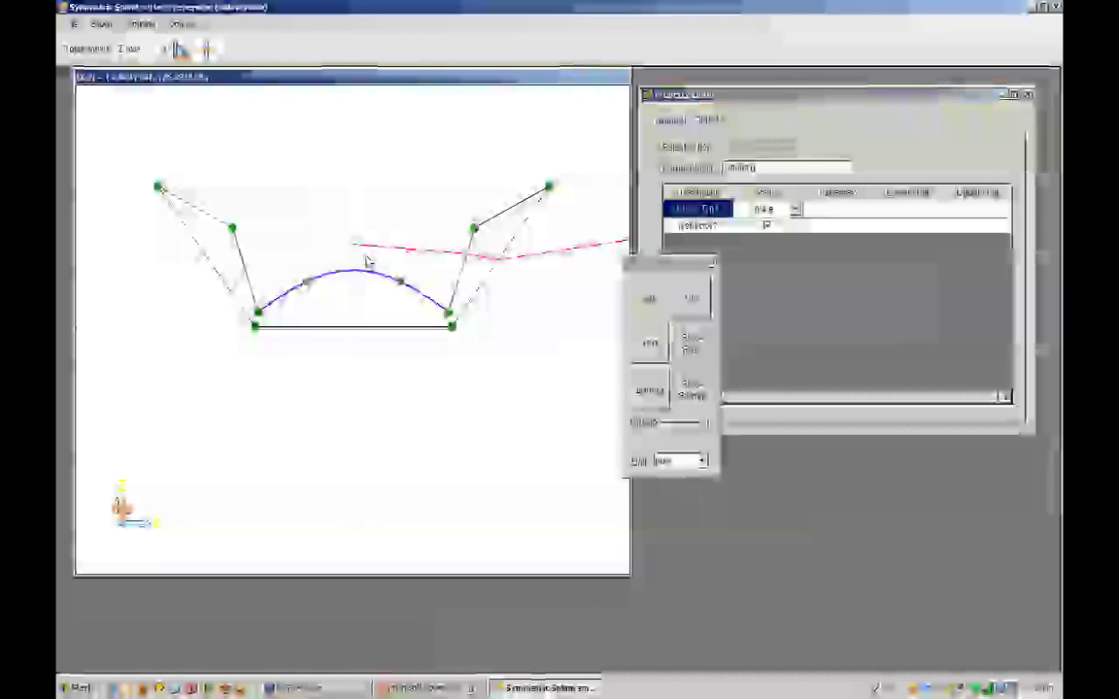
left_click(650, 342)
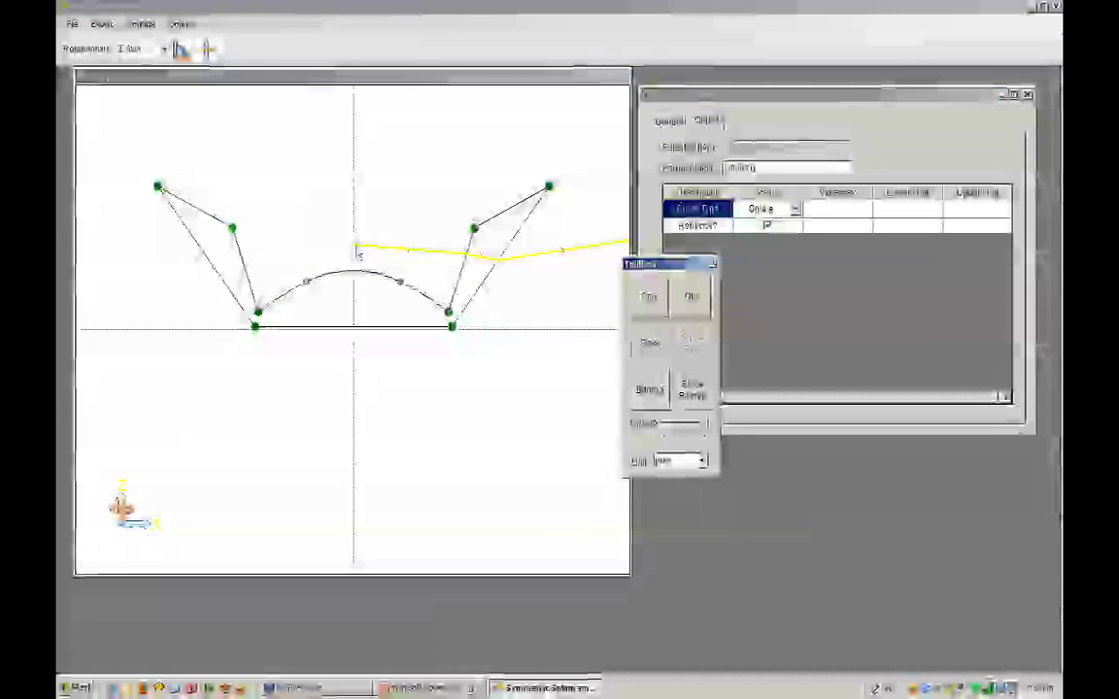
left_click(354, 249)
left_click(376, 272)
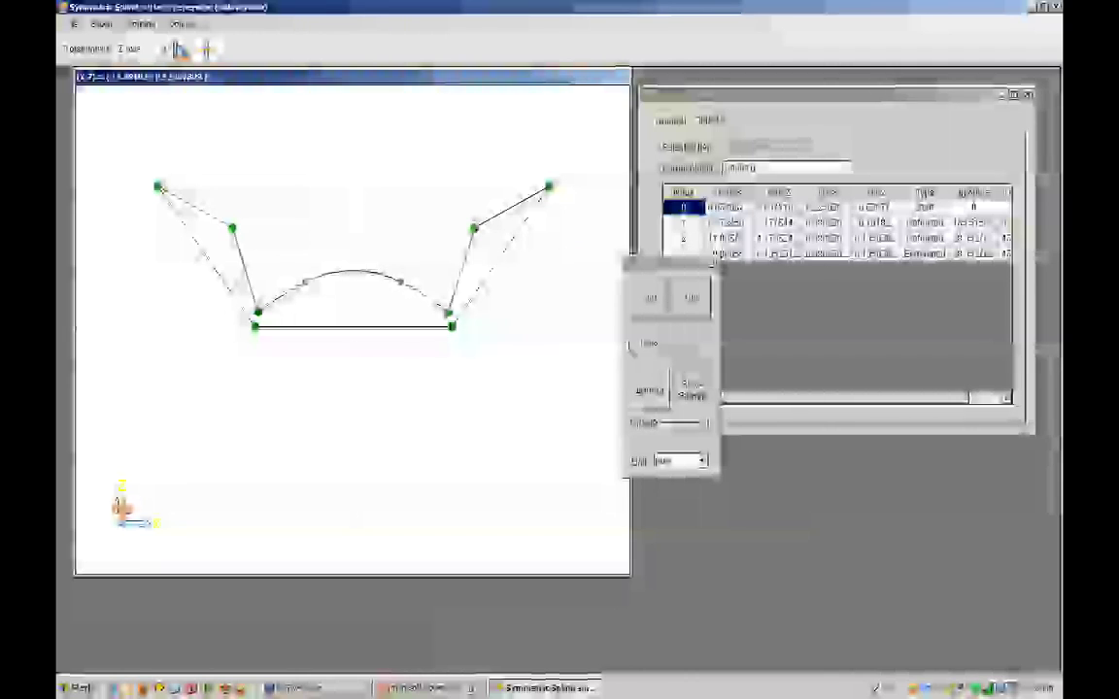
left_click(386, 250)
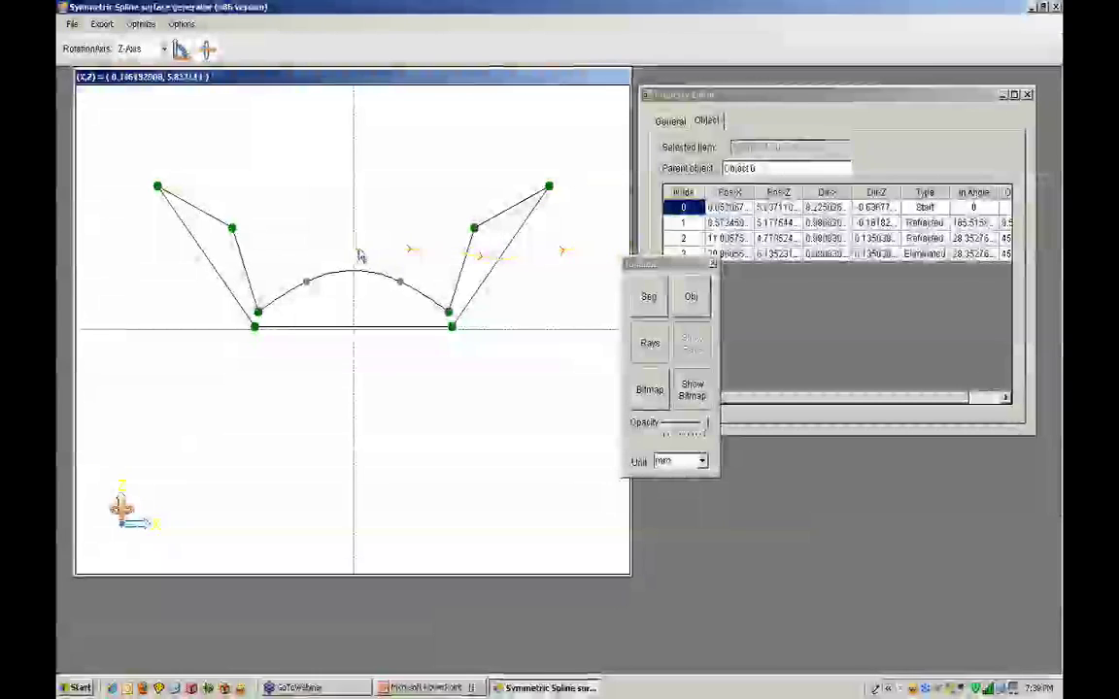
left_click(638, 331)
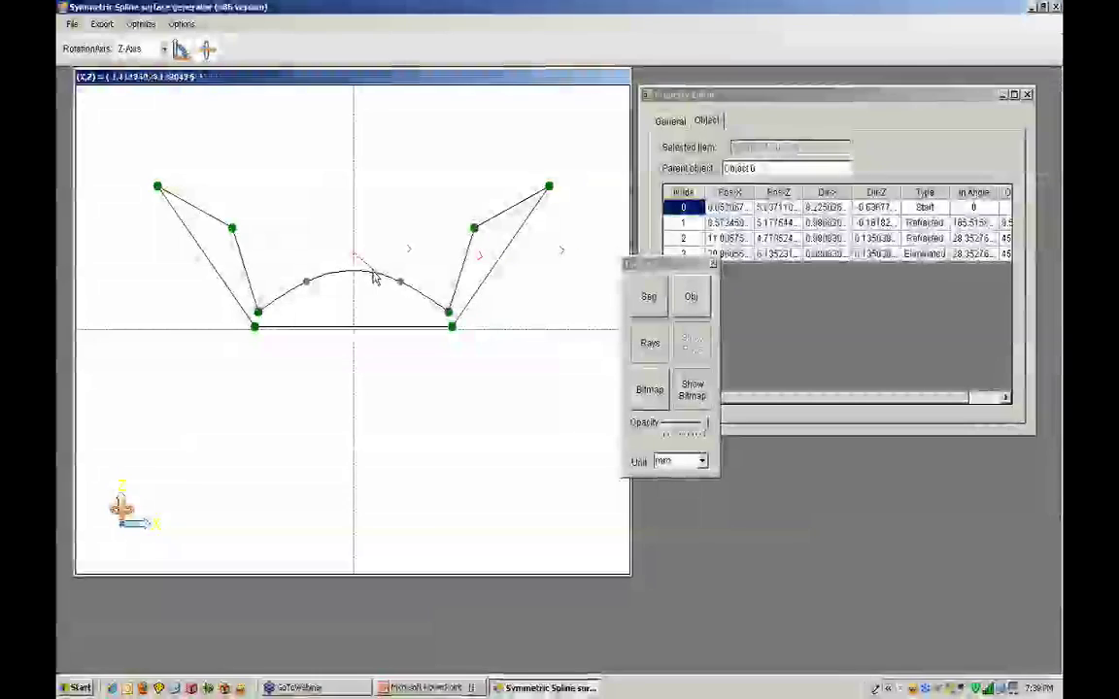
left_click(375, 275)
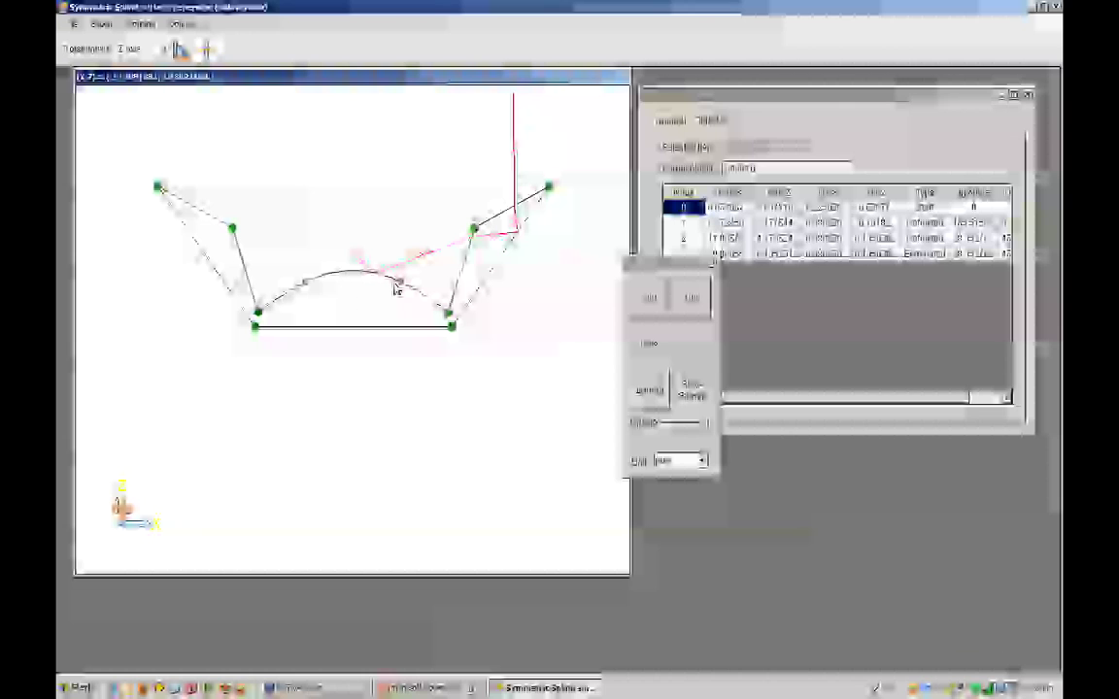
left_click_drag(394, 284, 392, 282)
Open the optimization settings, move them over the sketch and set the first operand's type to Flux.
left_click(141, 23)
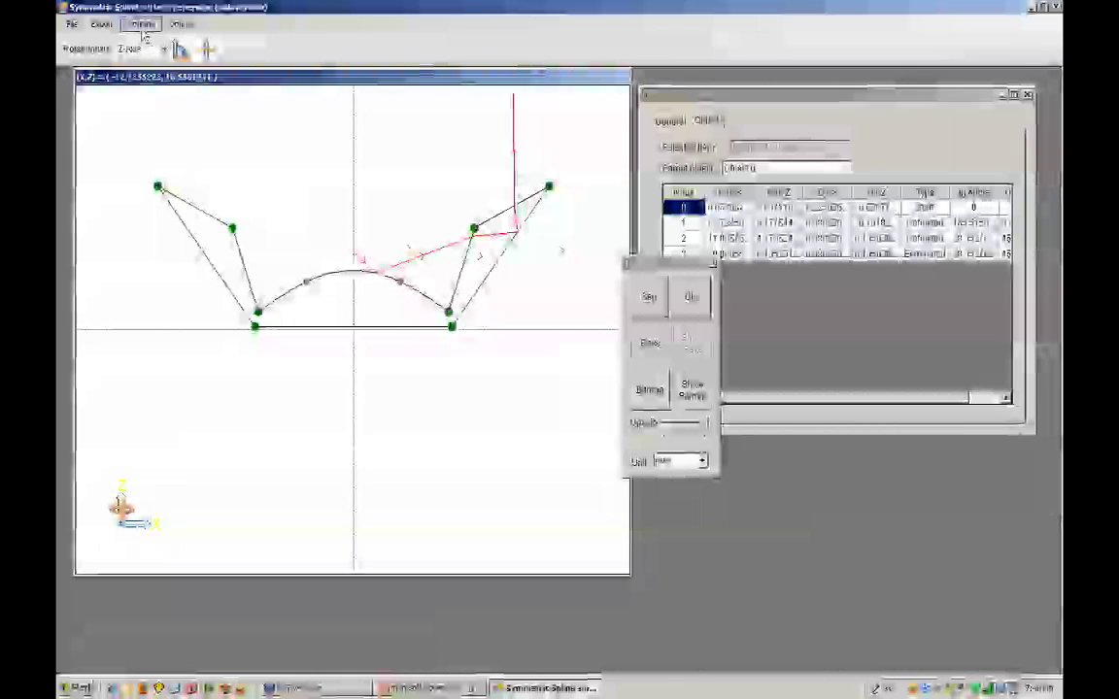
left_click(165, 66)
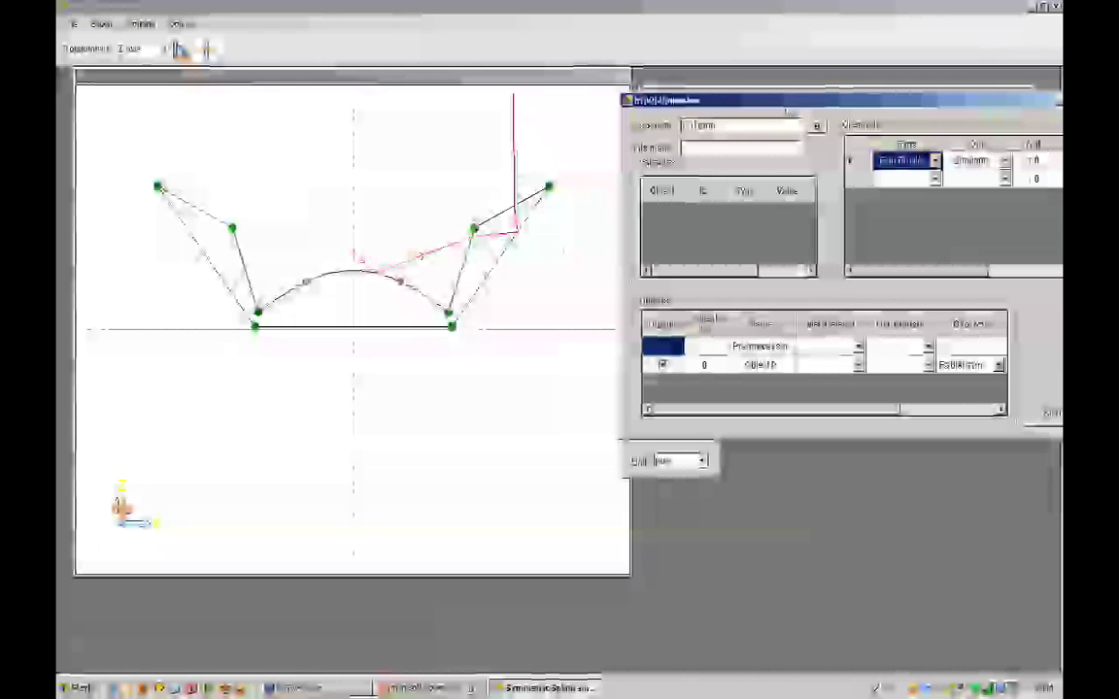
left_click_drag(789, 102, 424, 98)
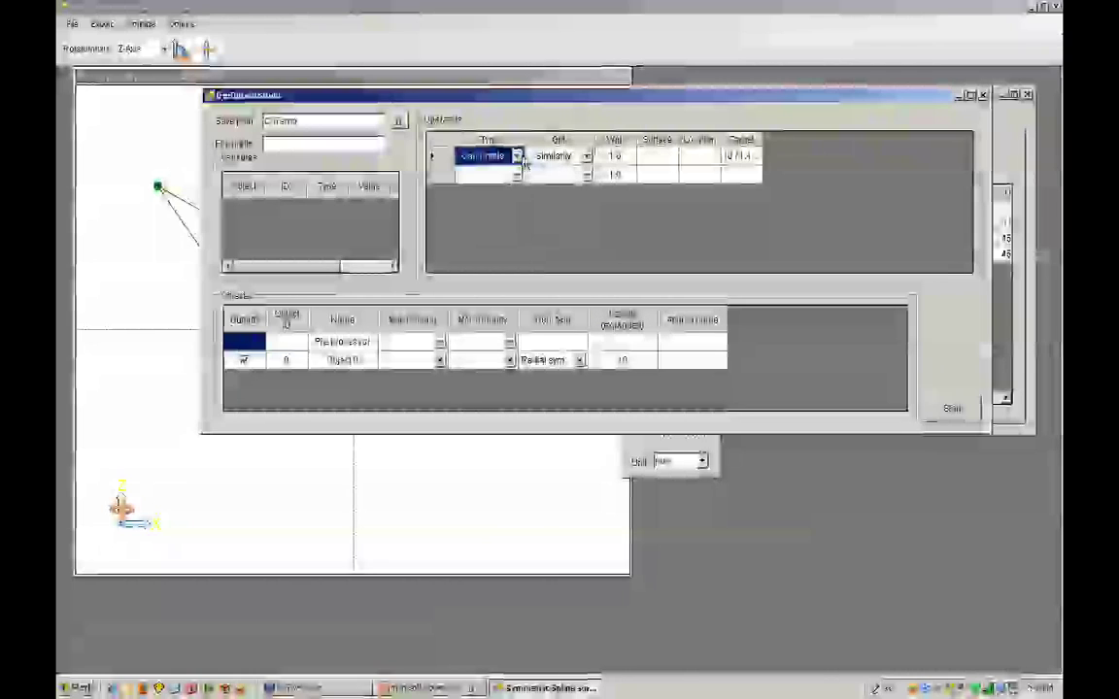
left_click(518, 156)
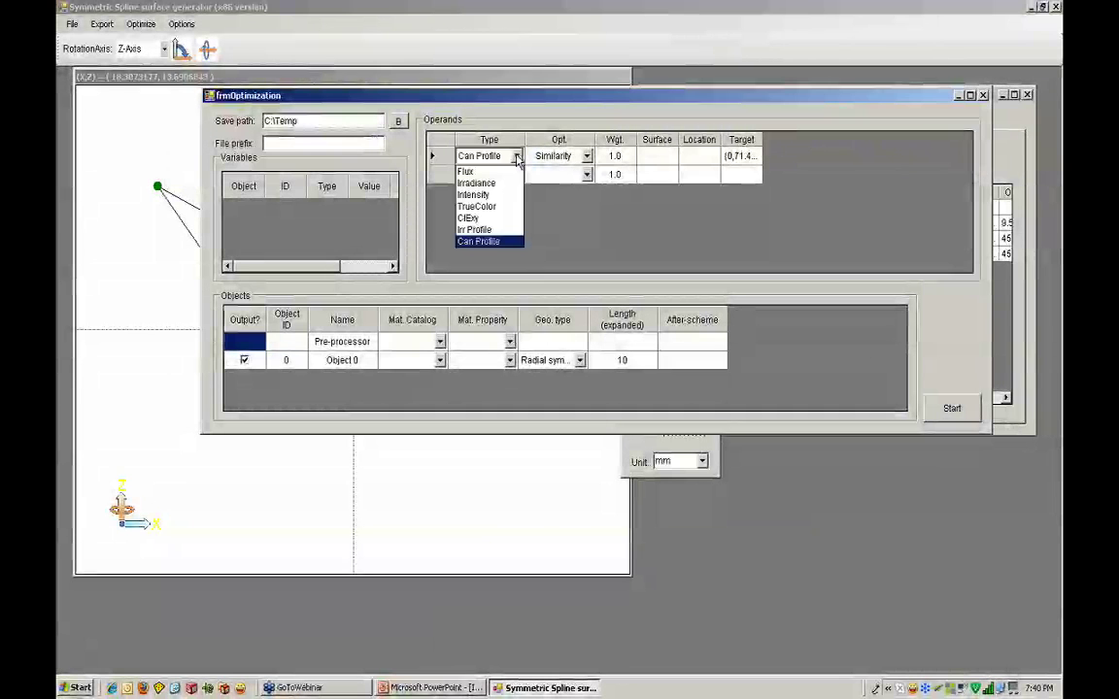
left_click(465, 171)
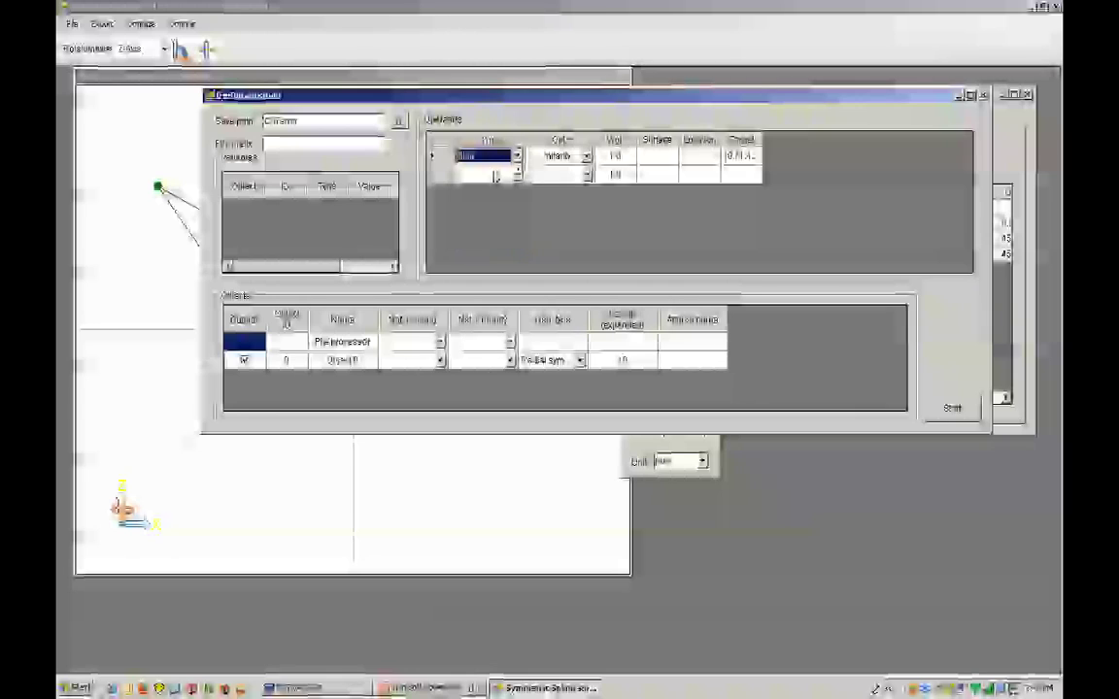
Set the first operand's type to Irradiance with the Average option.
left_click(586, 164)
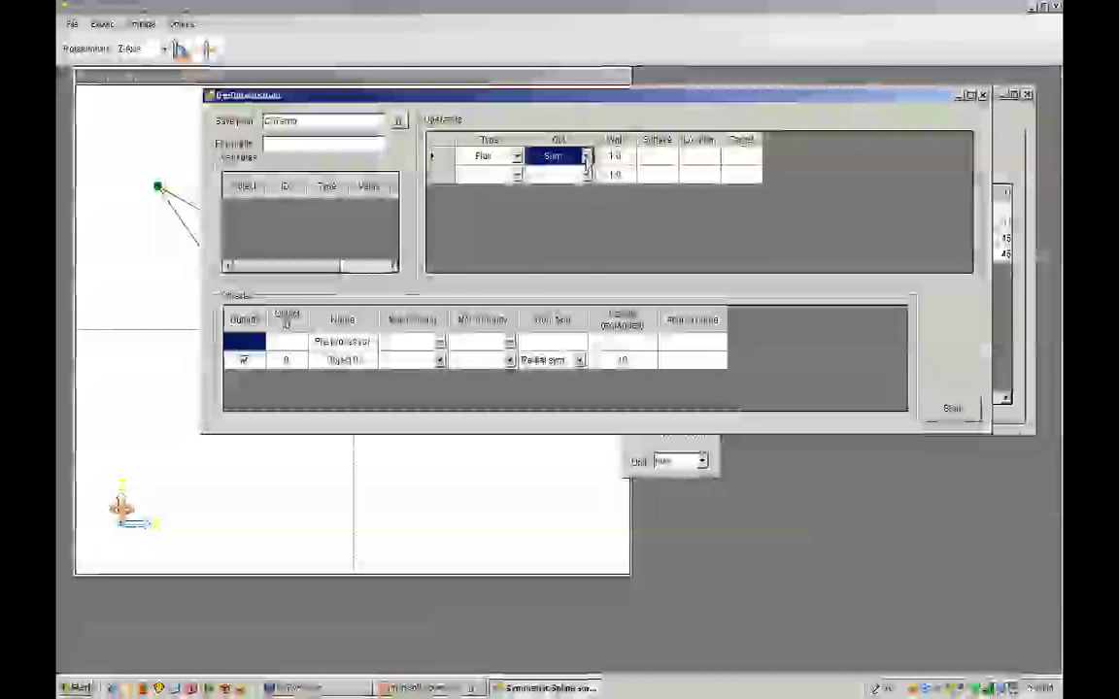
left_click(518, 157)
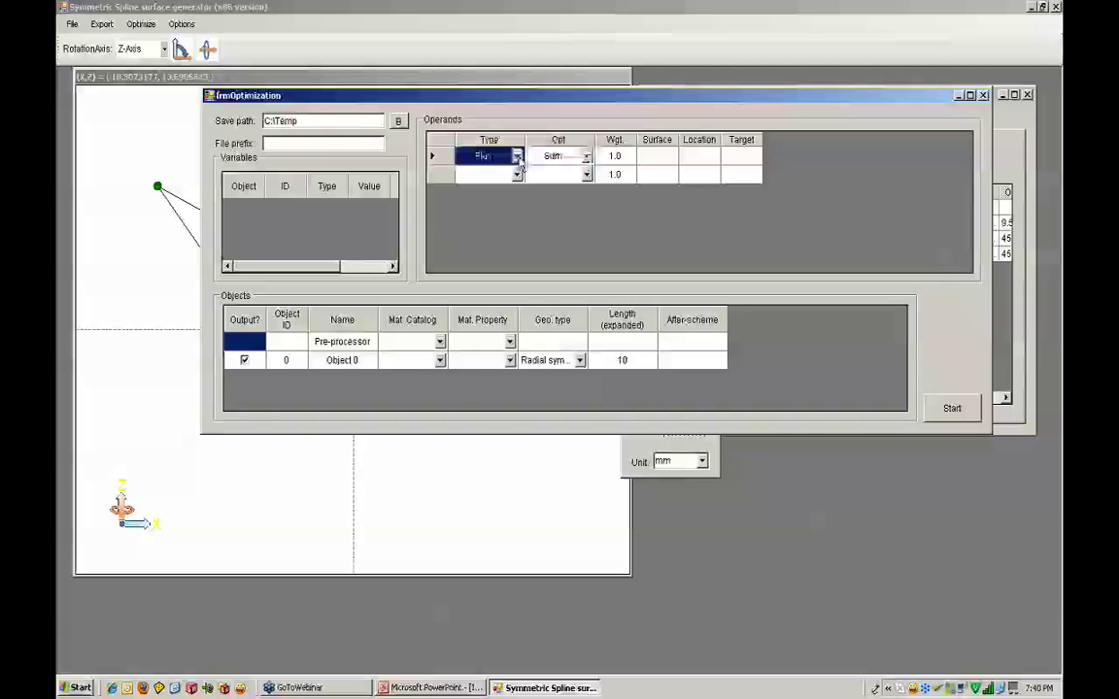
left_click(518, 157)
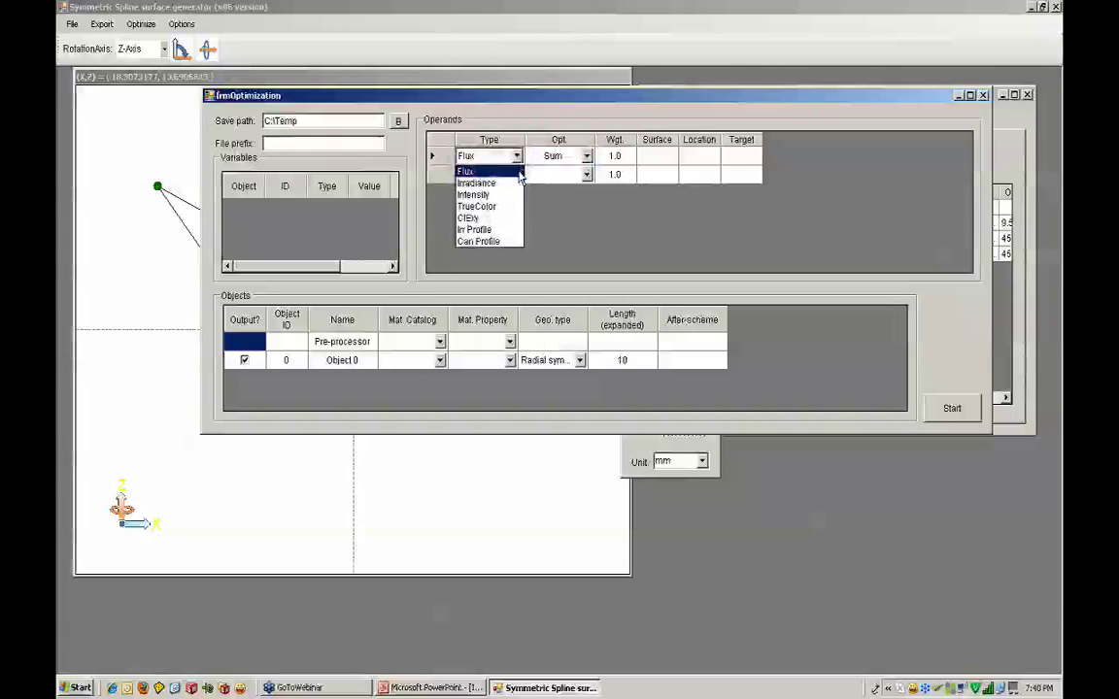
left_click(507, 182)
left_click(586, 158)
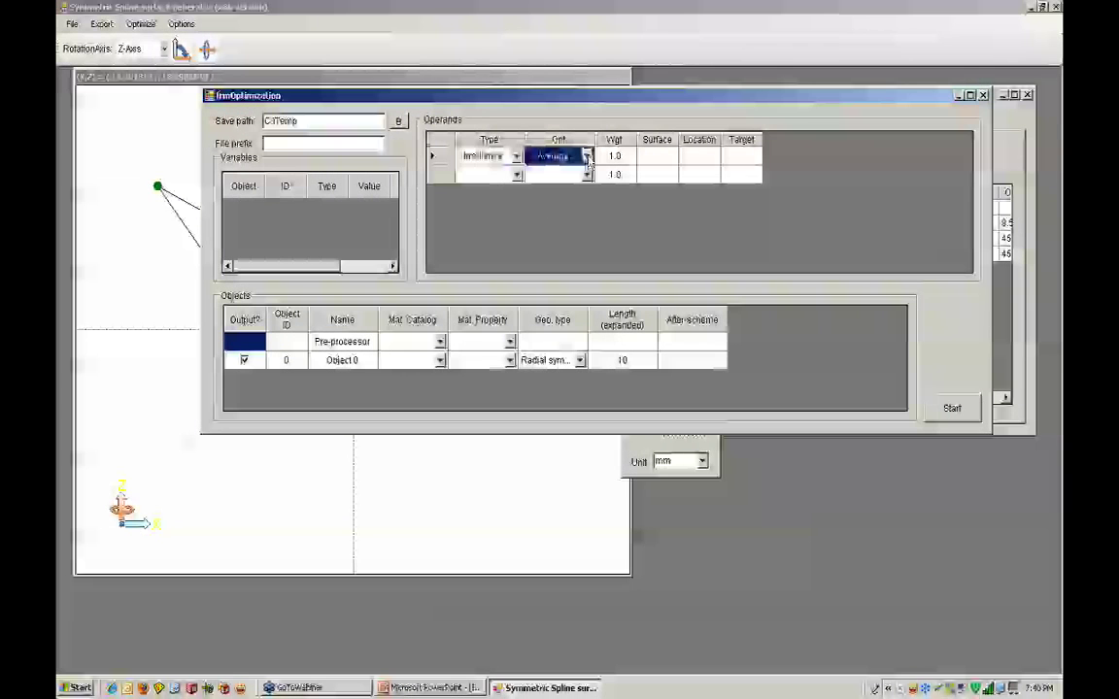
left_click(742, 159)
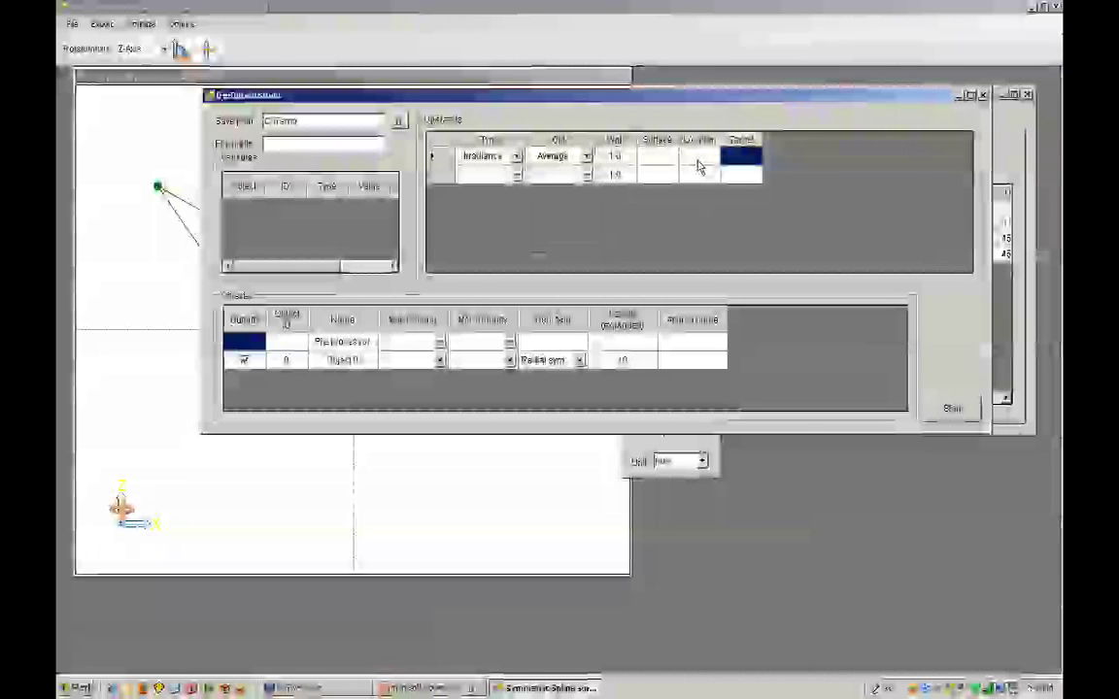
Switch the first operand's type to Irr Profile and open its target for editing.
left_click(518, 160)
left_click(517, 158)
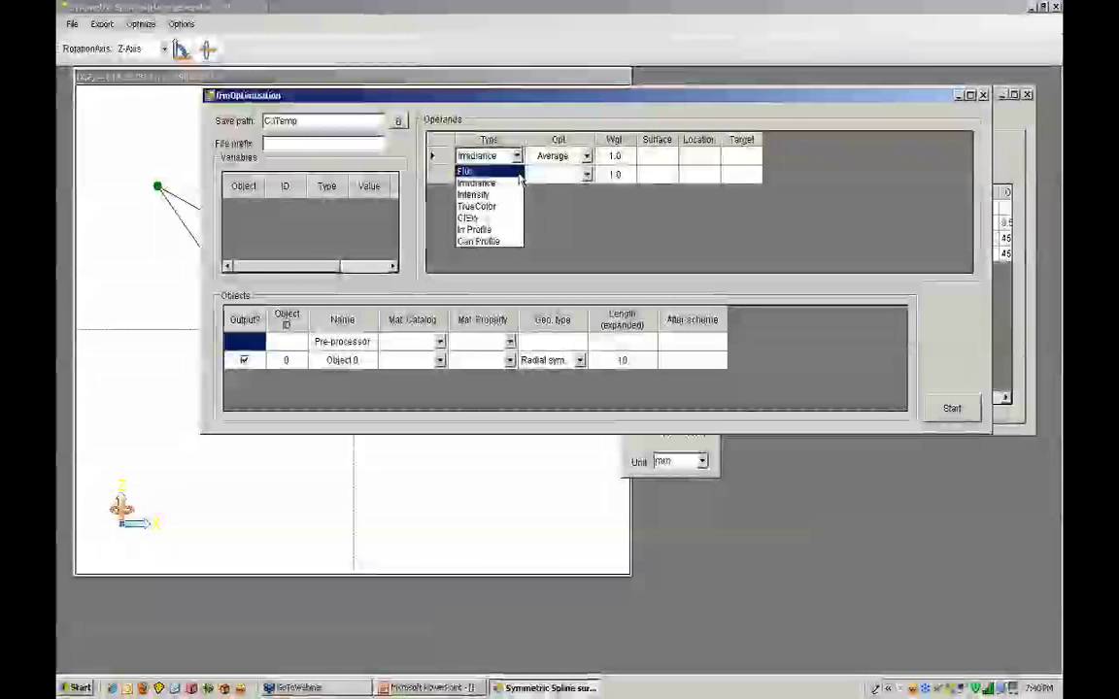
left_click(481, 231)
double_click(746, 160)
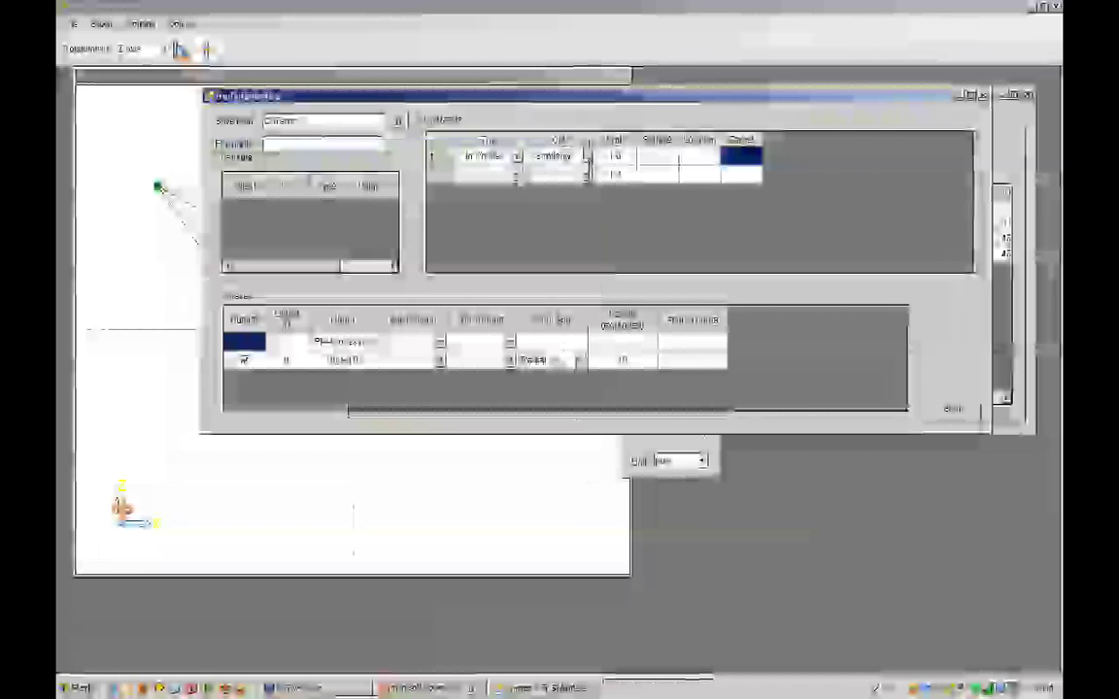
Set the first operand to Can Profile and apply a symmetric target curve peaking at about 0.8 near ±60, dipping to about 0.44 at centre.
left_click(516, 155)
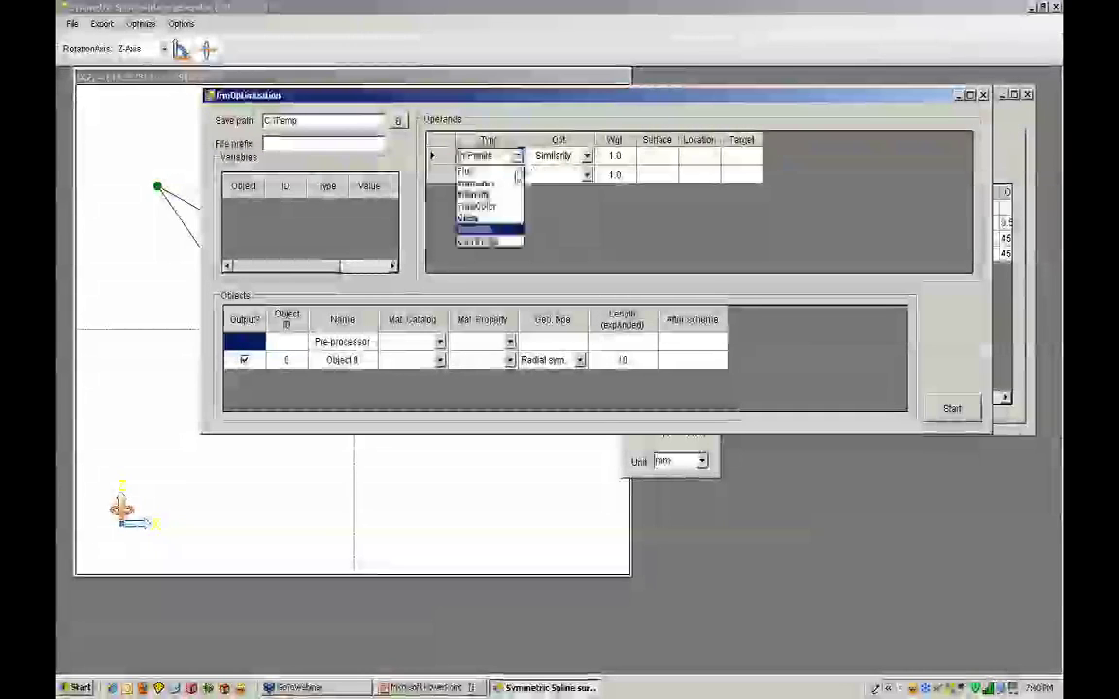
left_click(486, 224)
left_click(741, 156)
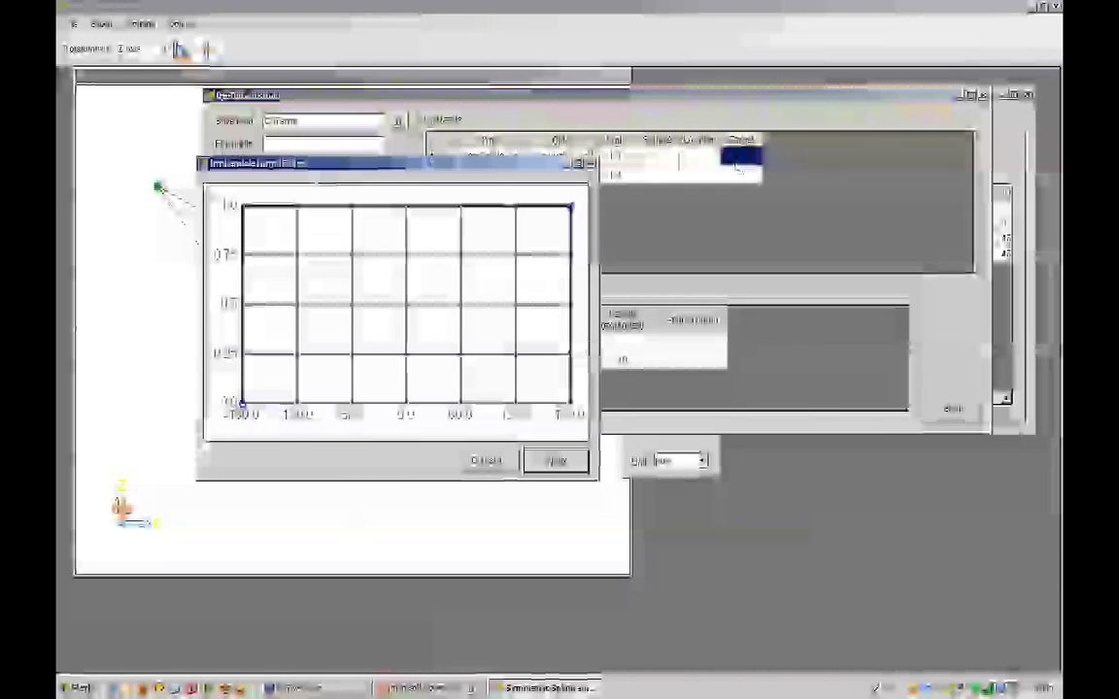
left_click(295, 398)
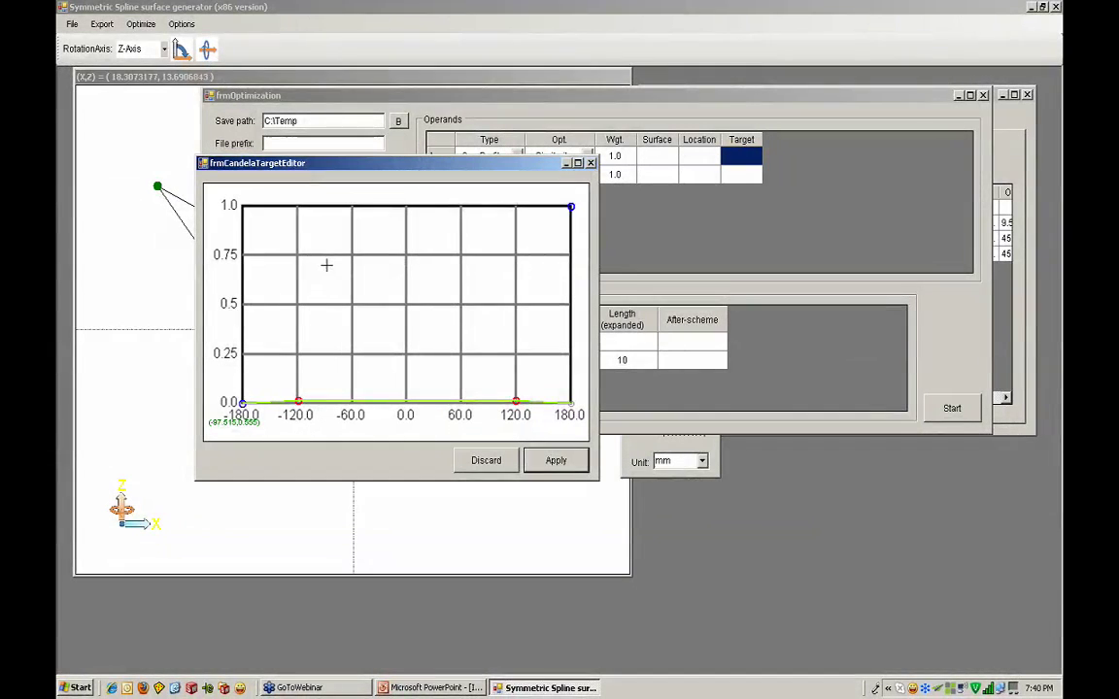
left_click(350, 242)
left_click(407, 318)
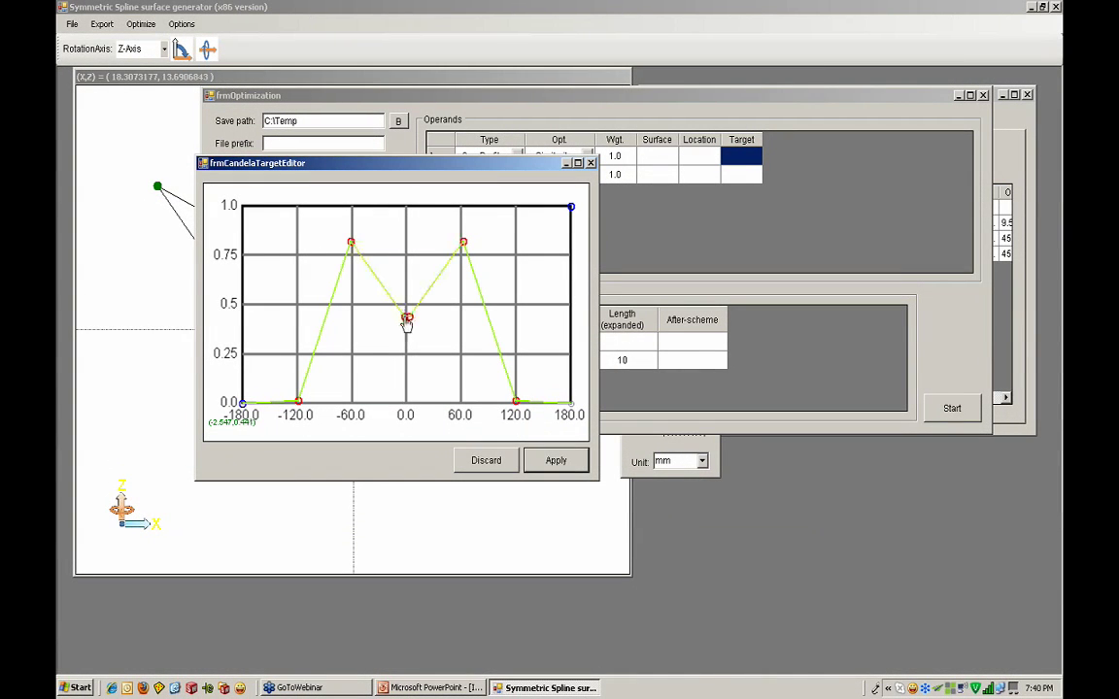
left_click(553, 461)
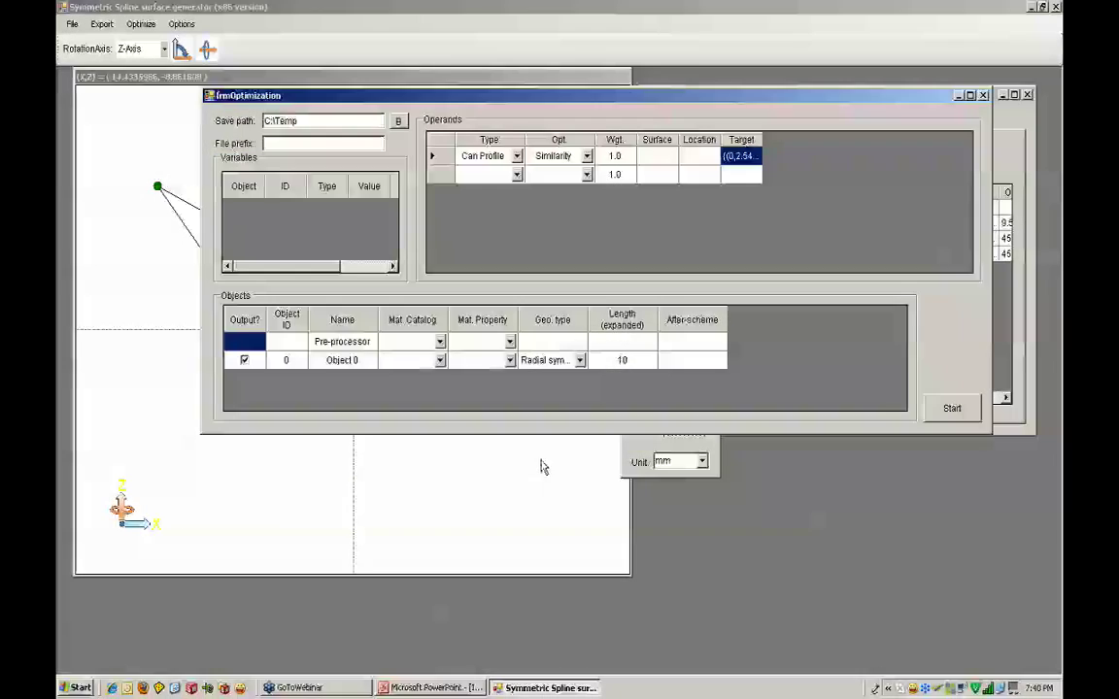
Add a second operand of type CIExy and set its weight to 3.
left_click(516, 175)
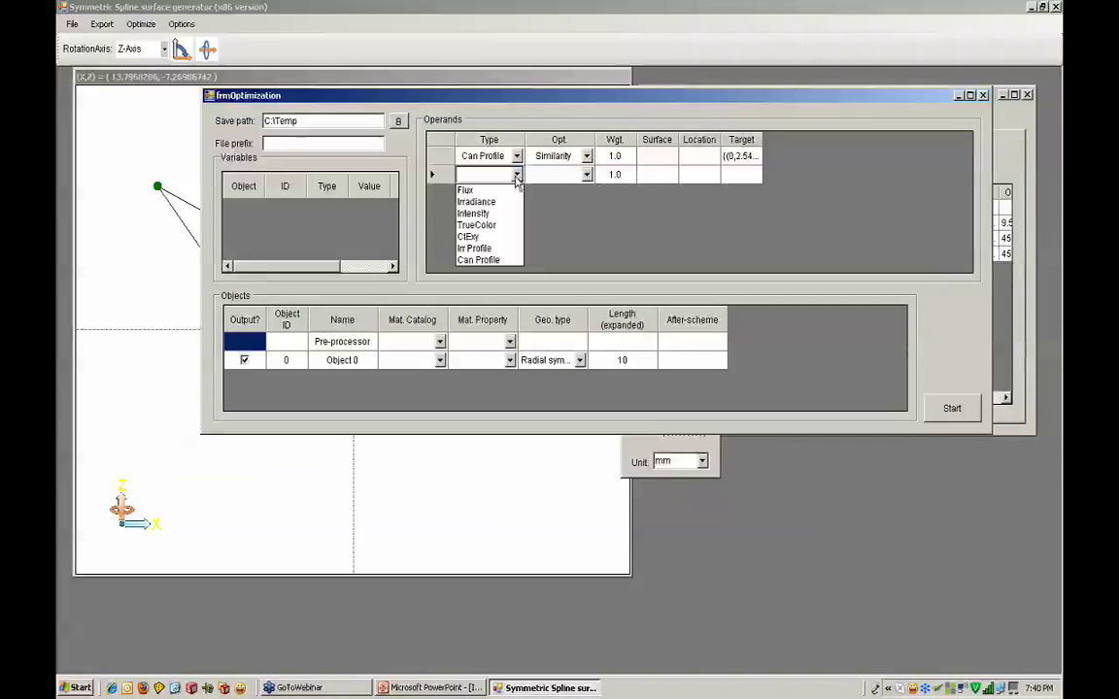
left_click(468, 236)
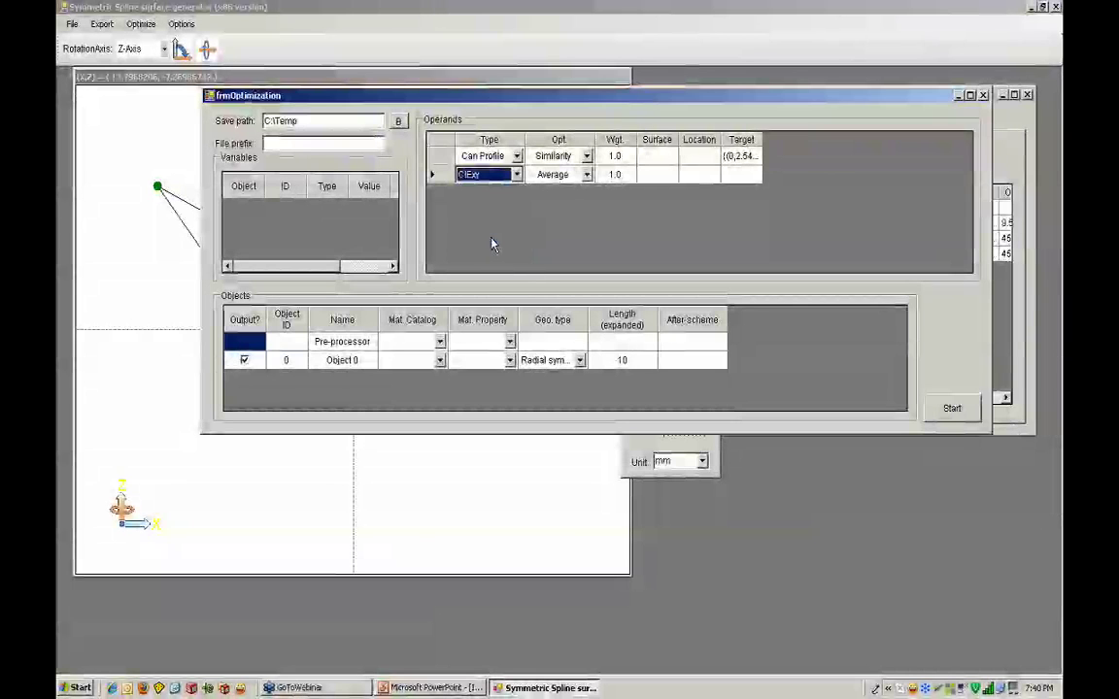
left_click(739, 176)
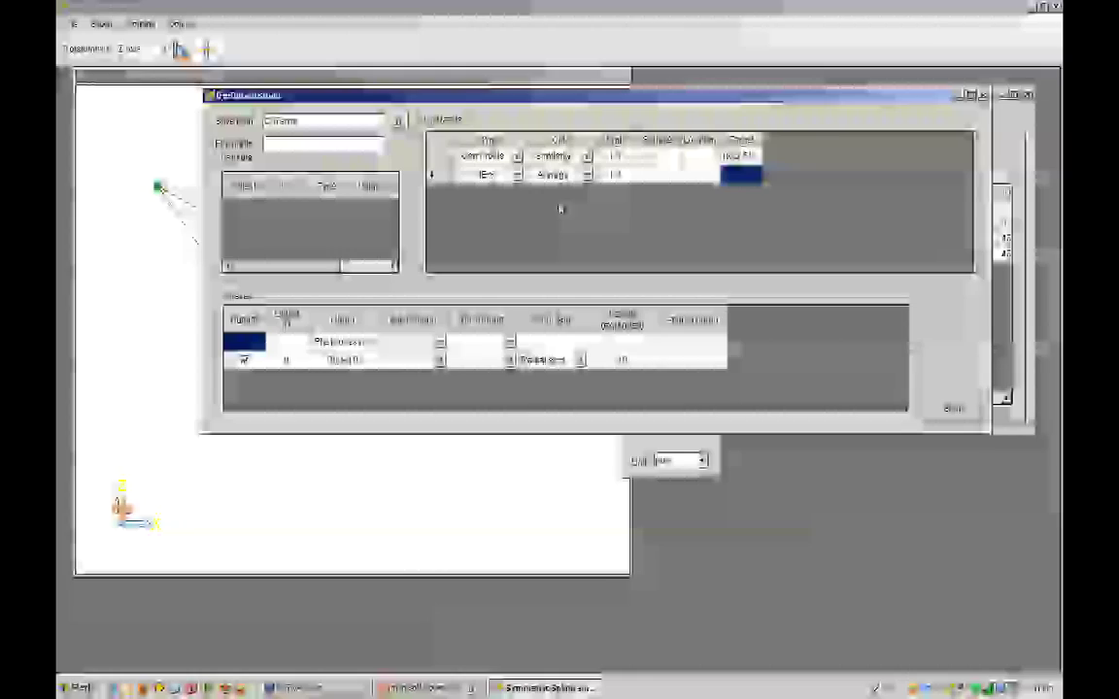
left_click(622, 180)
type("3")
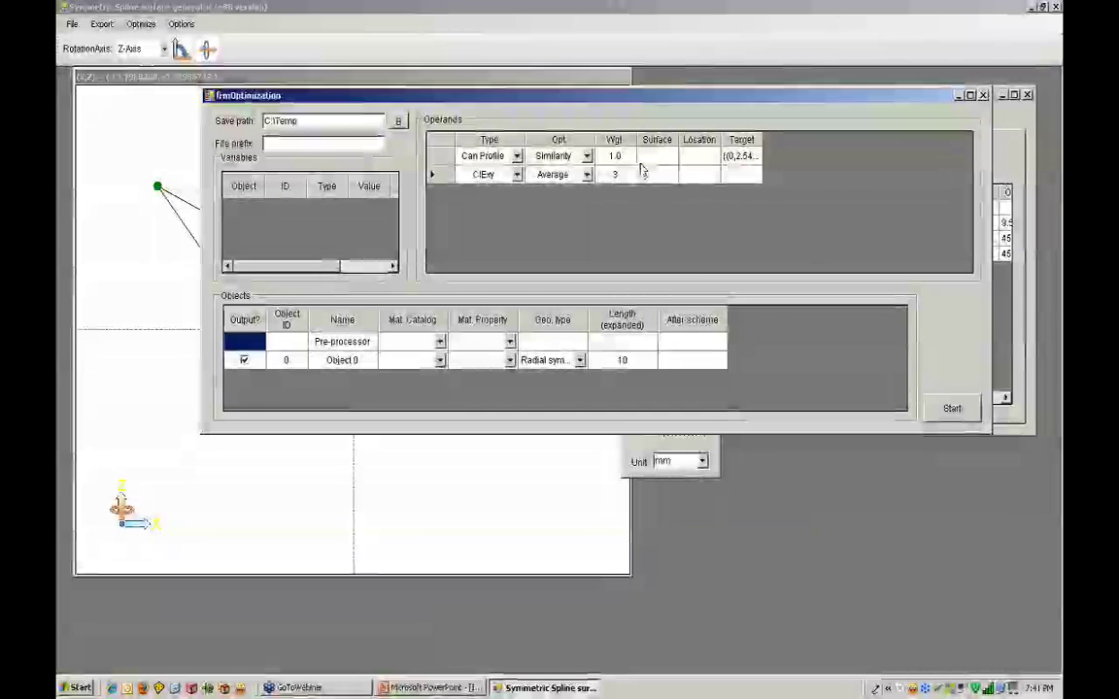
left_click(642, 162)
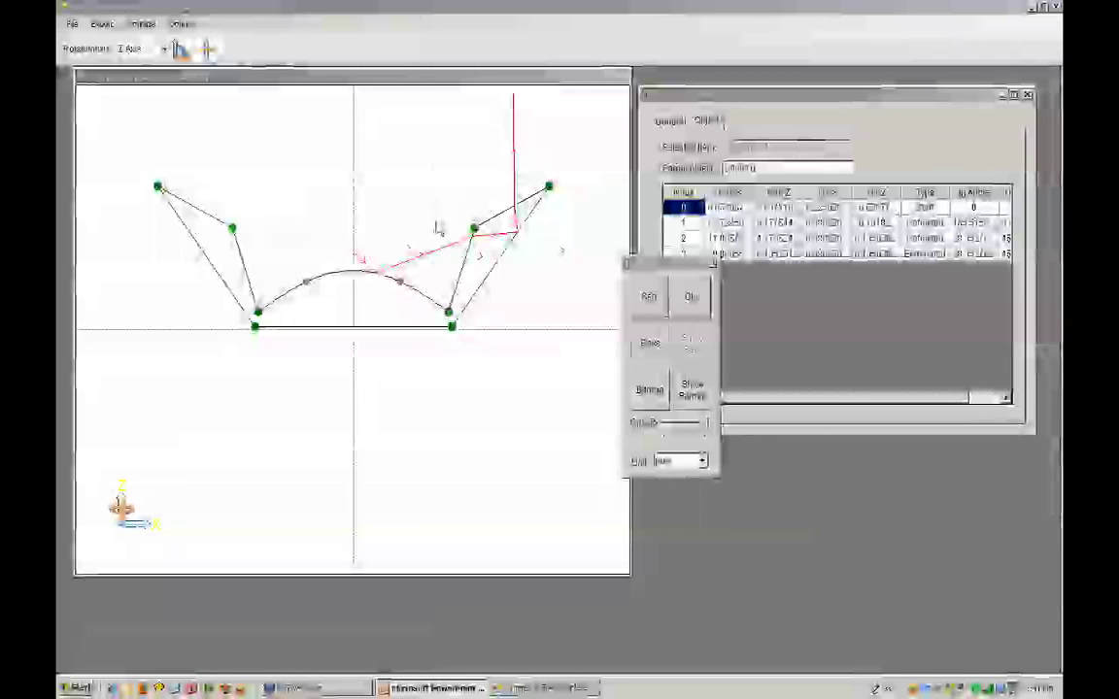
Move the toolbox off the ray data table and show the general refractive index properties.
right_click(393, 205)
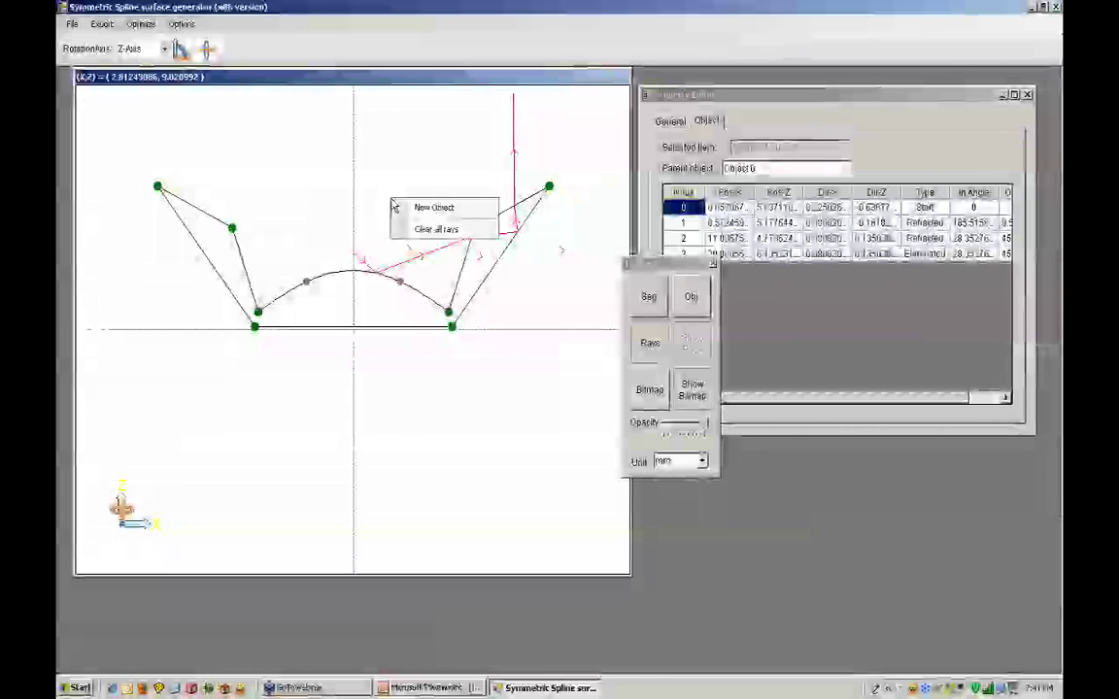
left_click(367, 175)
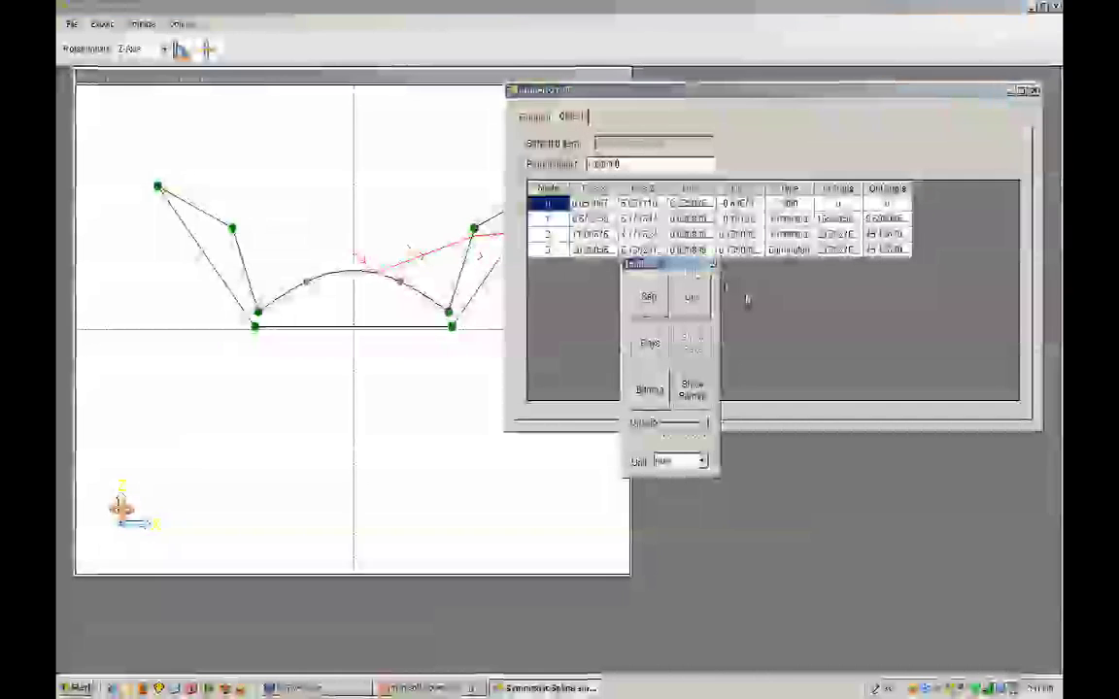
left_click_drag(671, 264, 838, 332)
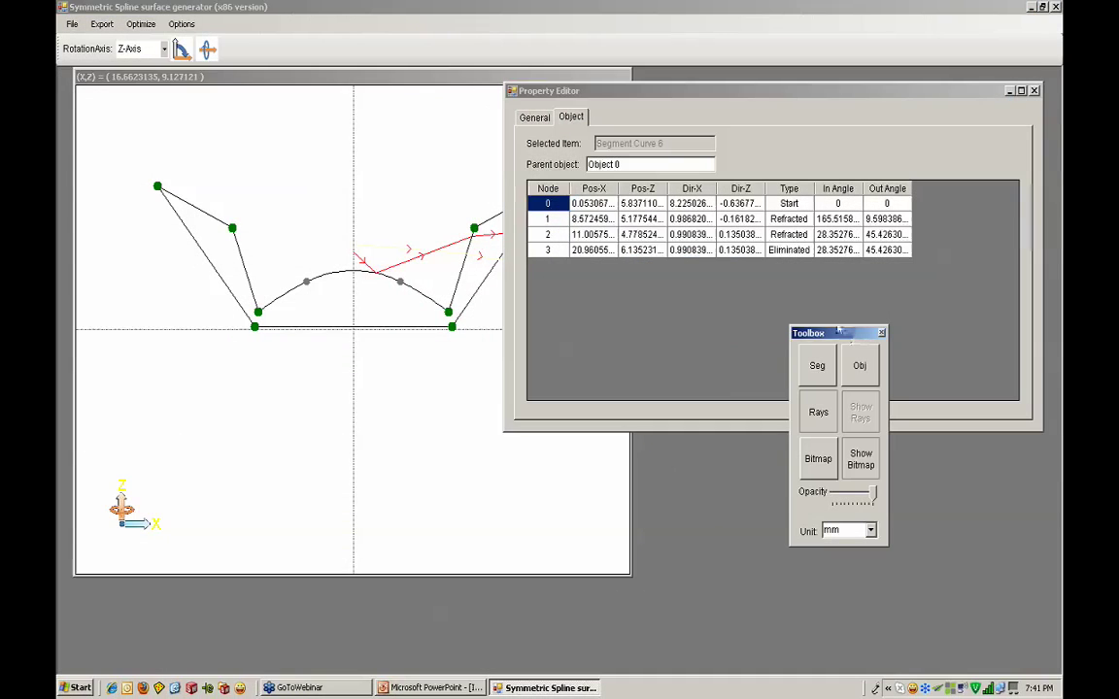
left_click(535, 120)
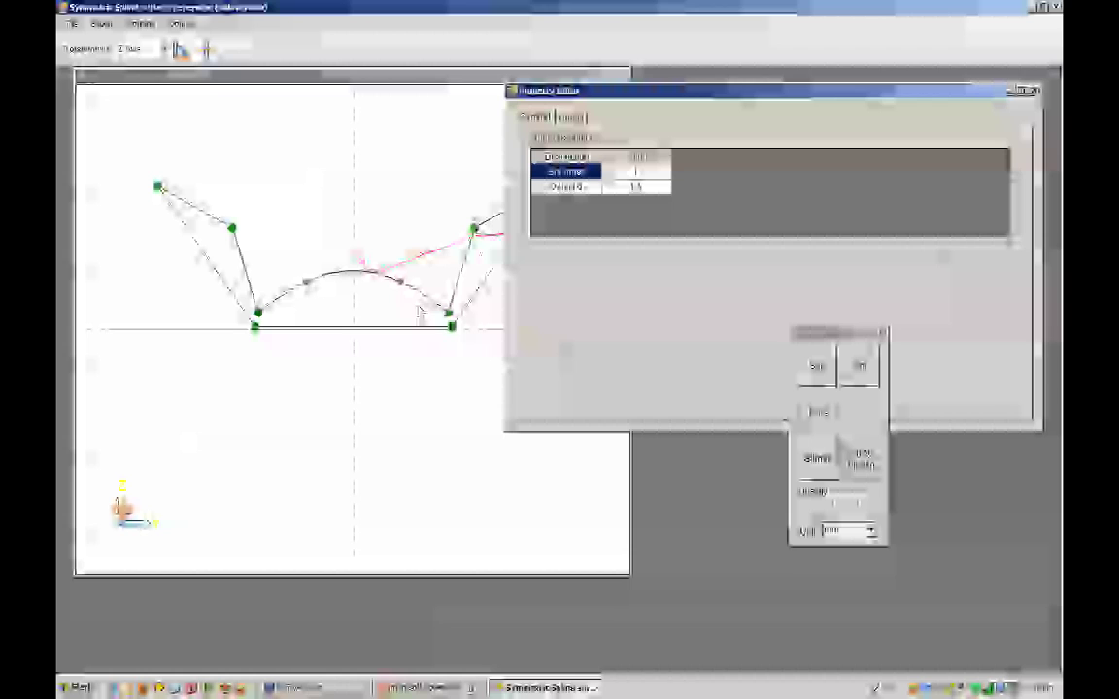
Create a new rectangular object above the spline floor of the existing profile.
left_click(861, 374)
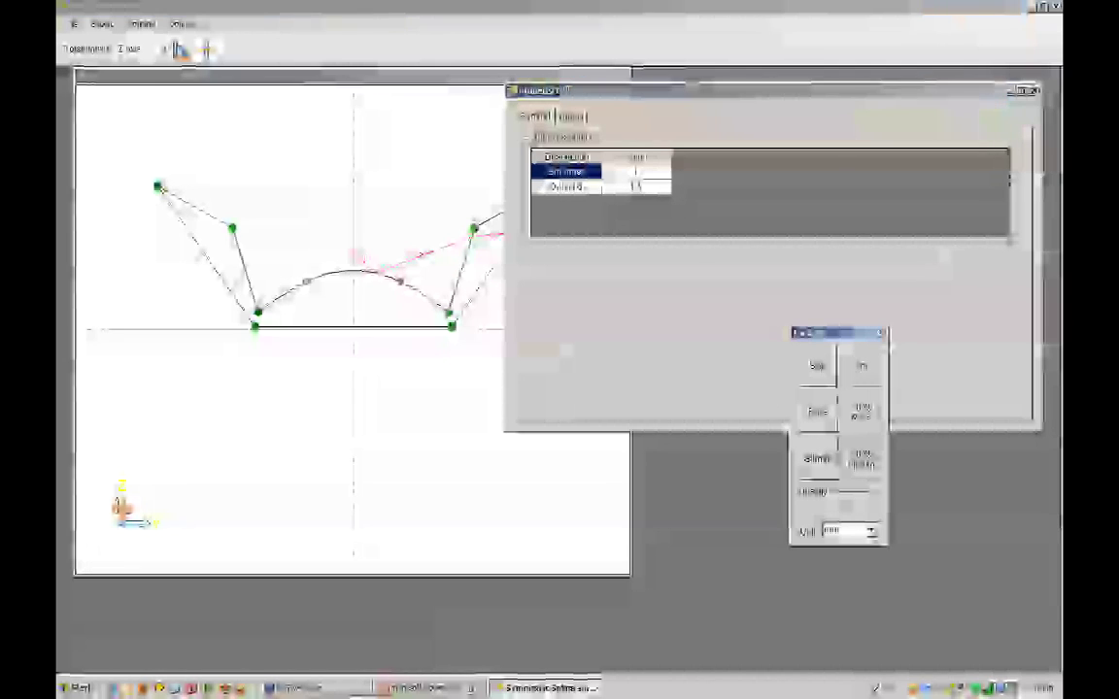
right_click(324, 180)
left_click(357, 182)
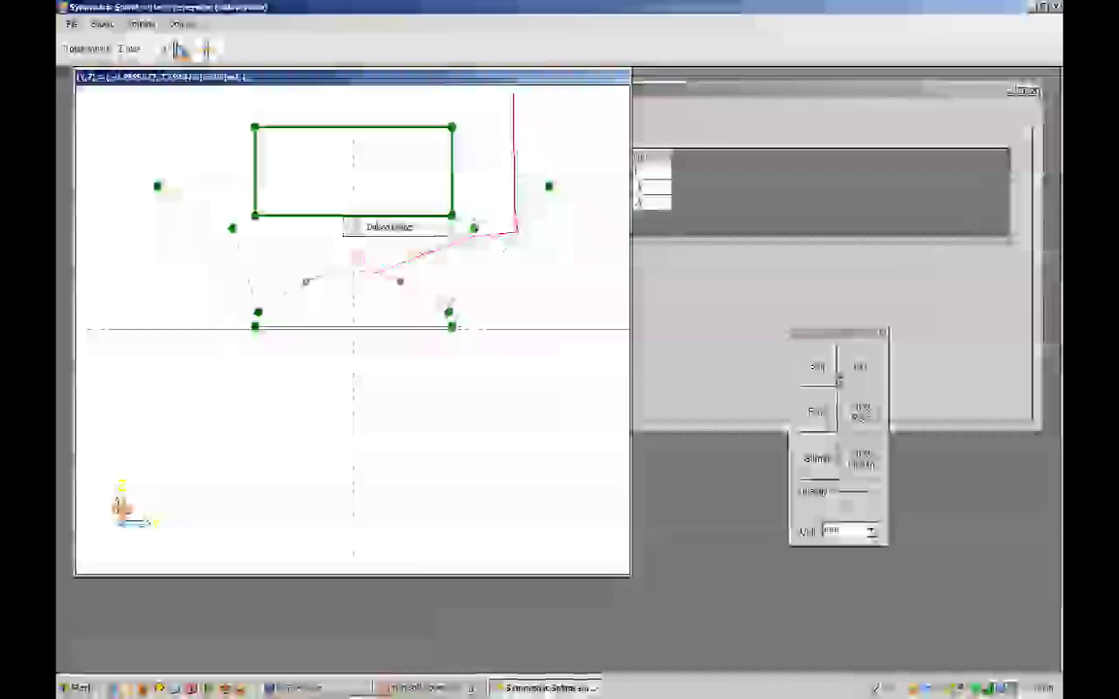
Try raising an inserted point on the new rectangle's lower edge, and delete that point again.
right_click(377, 217)
left_click(421, 236)
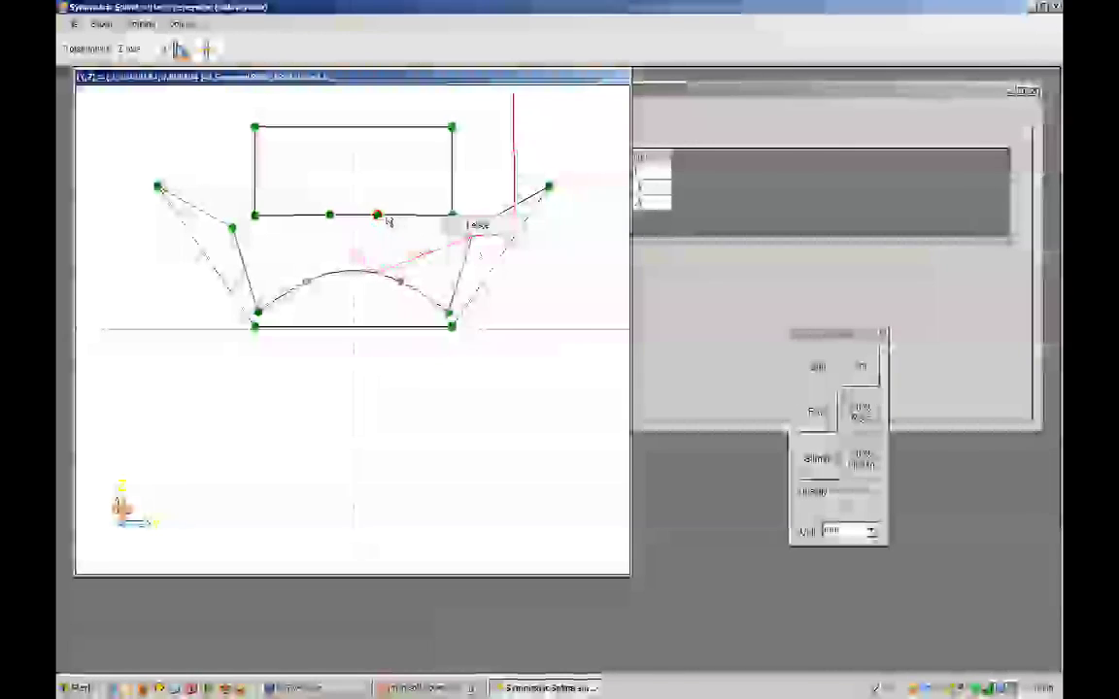
left_click_drag(376, 216, 379, 186)
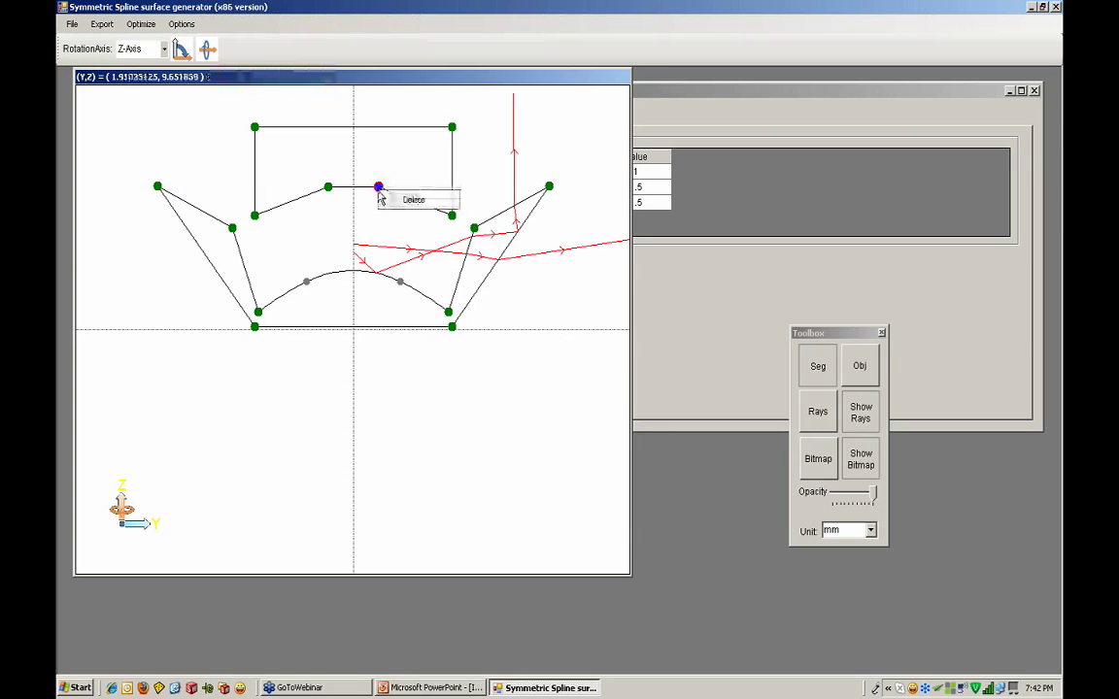
left_click(402, 201)
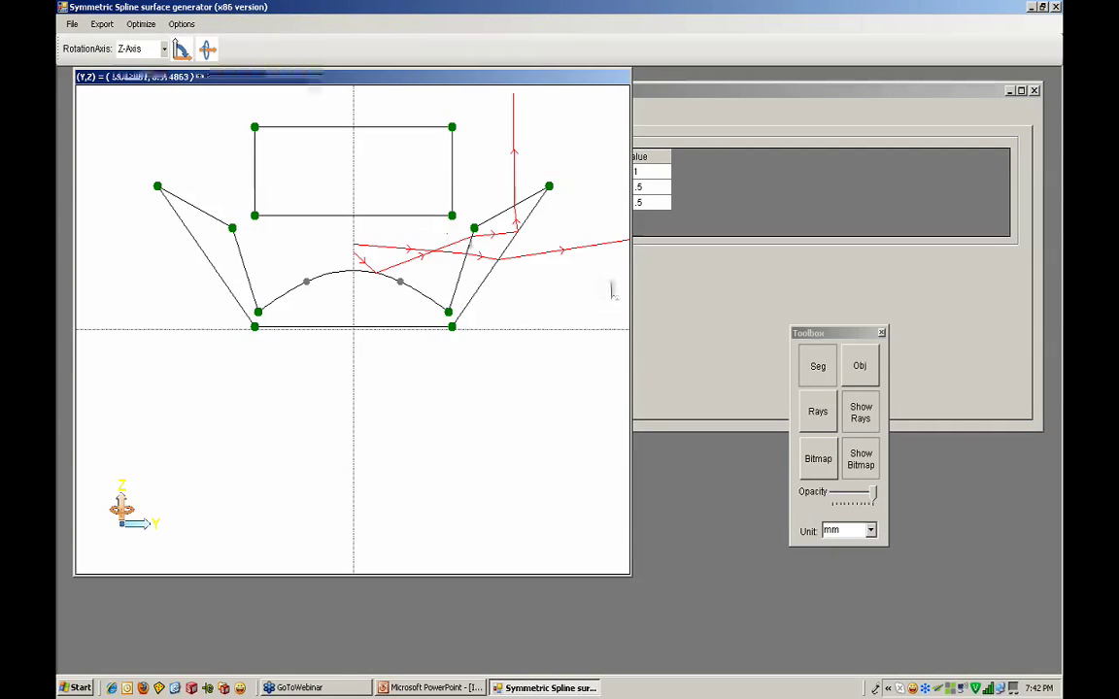
Convert the new rectangle's lower edge to a spline and pull its control point upward to form an arch.
right_click(419, 215)
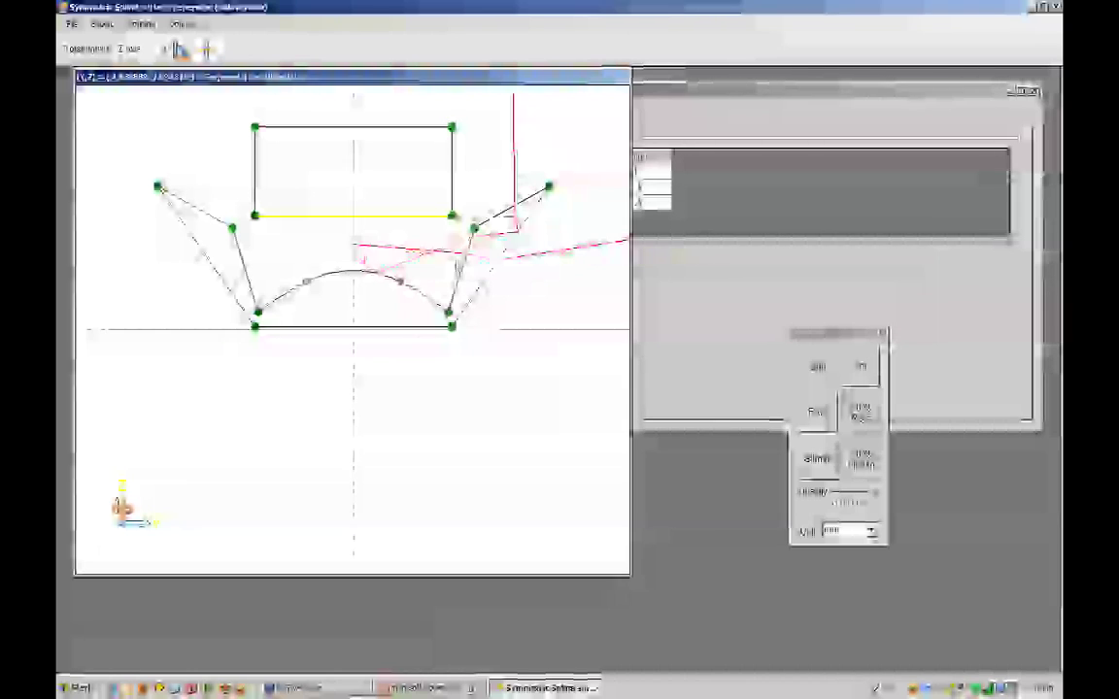
left_click(453, 267)
right_click(413, 218)
left_click(450, 229)
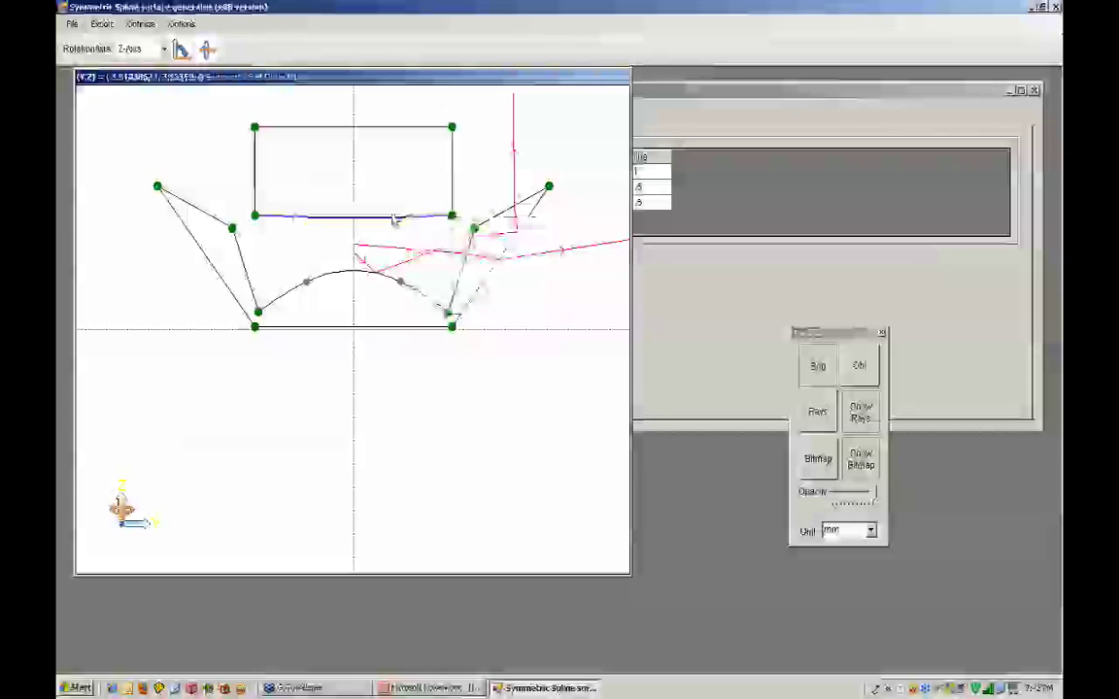
left_click_drag(412, 217, 412, 194)
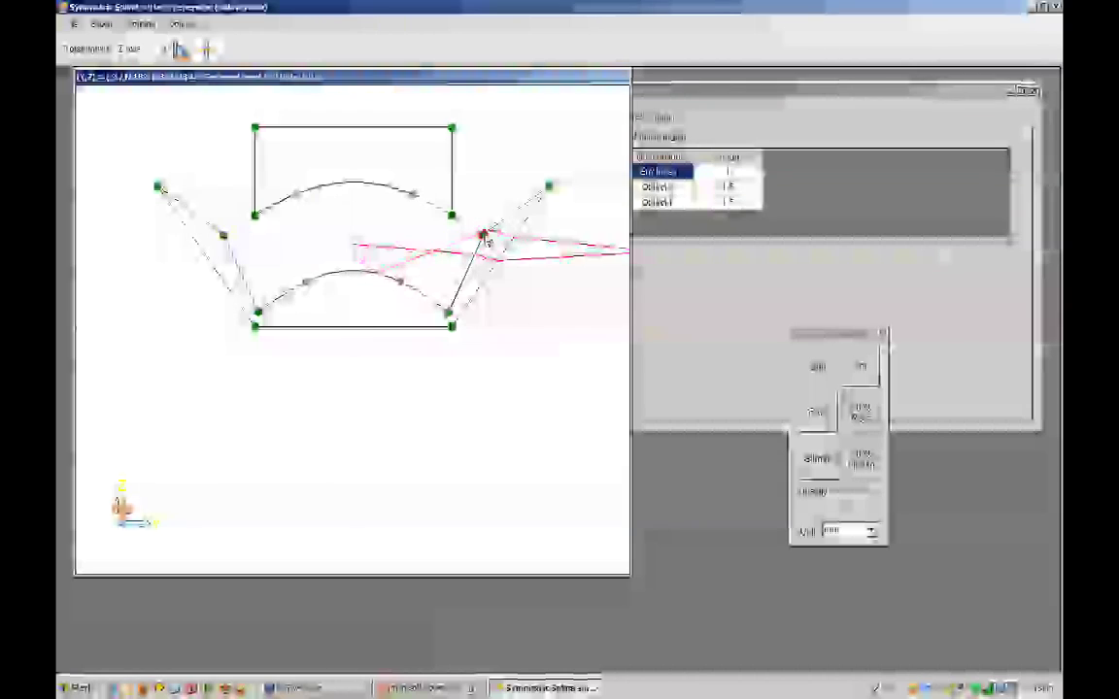
Reshape the first object's side wall by raising its inner upper vertex and moving its outer upper vertex outward.
left_click_drag(484, 236, 481, 205)
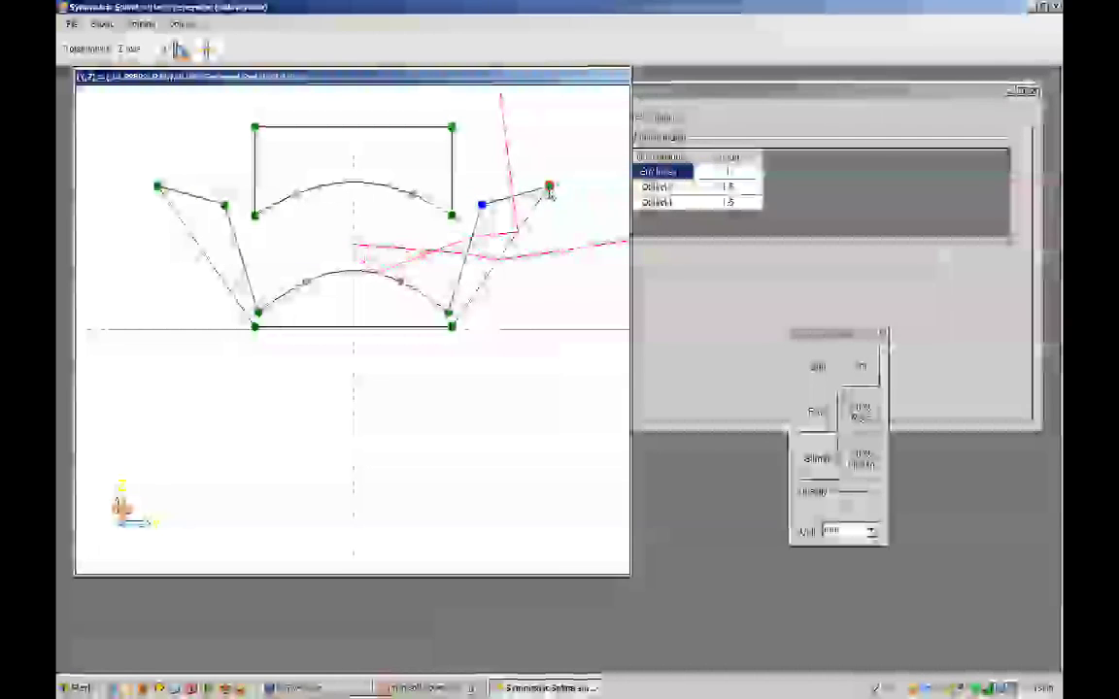
mouse_move(550, 187)
left_mouse_down()
mouse_move(557, 208)
mouse_move(570, 192)
left_mouse_up()
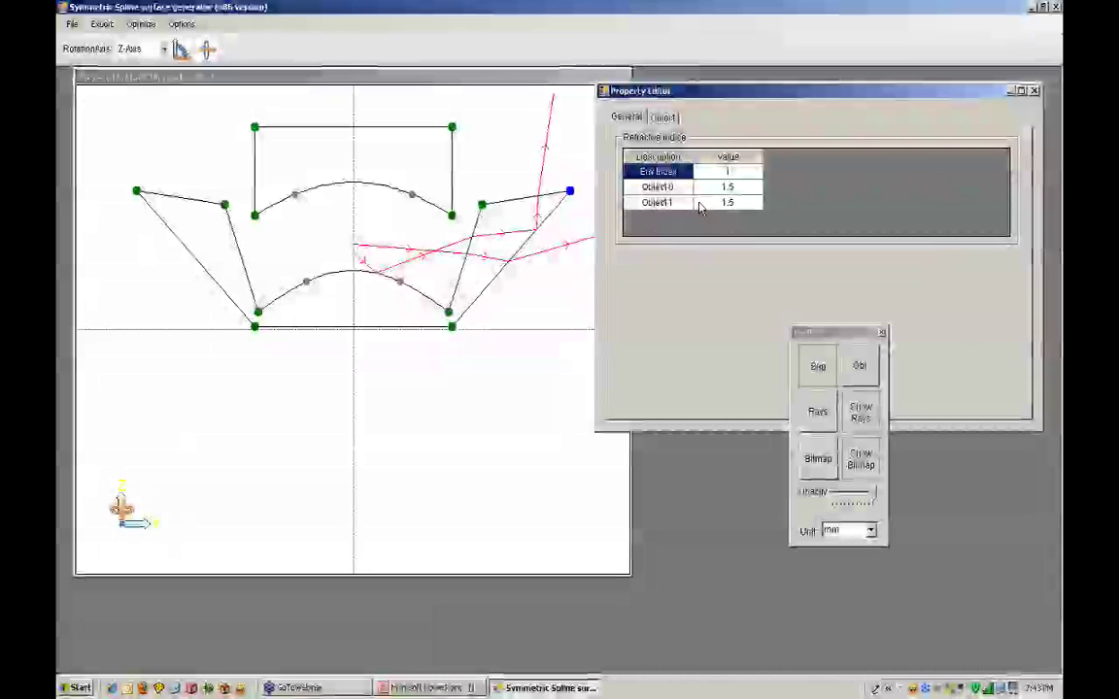
Trace a test ray from beneath the new object's arch down onto the reflective spline floor, just off the centre axis.
left_click(302, 273)
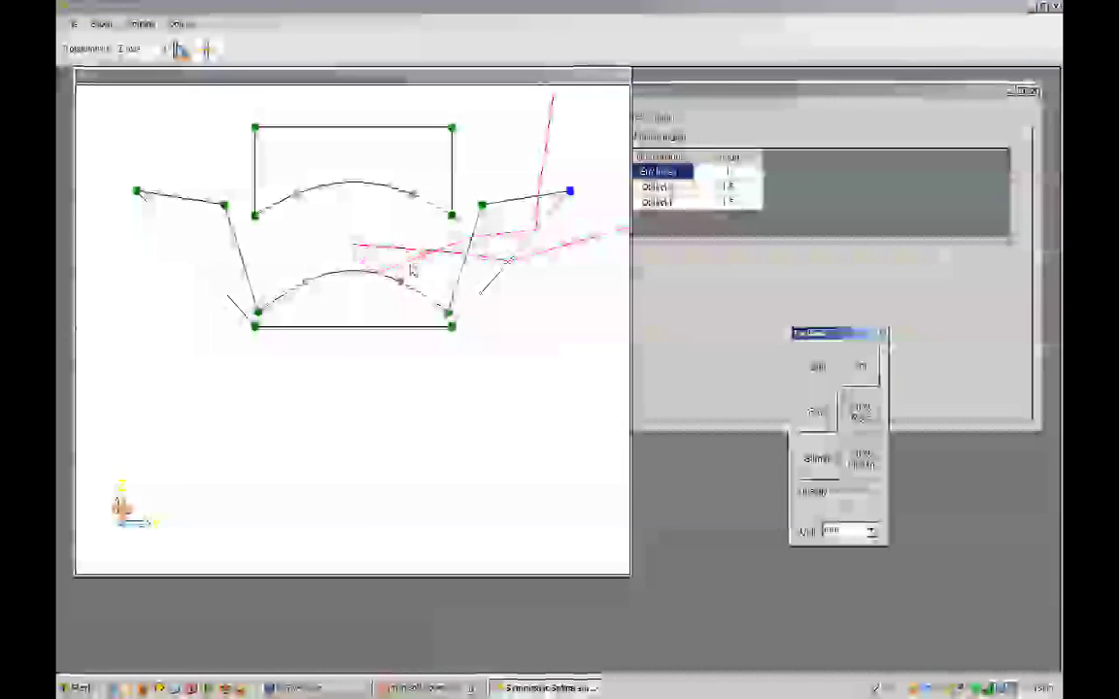
left_click(357, 248)
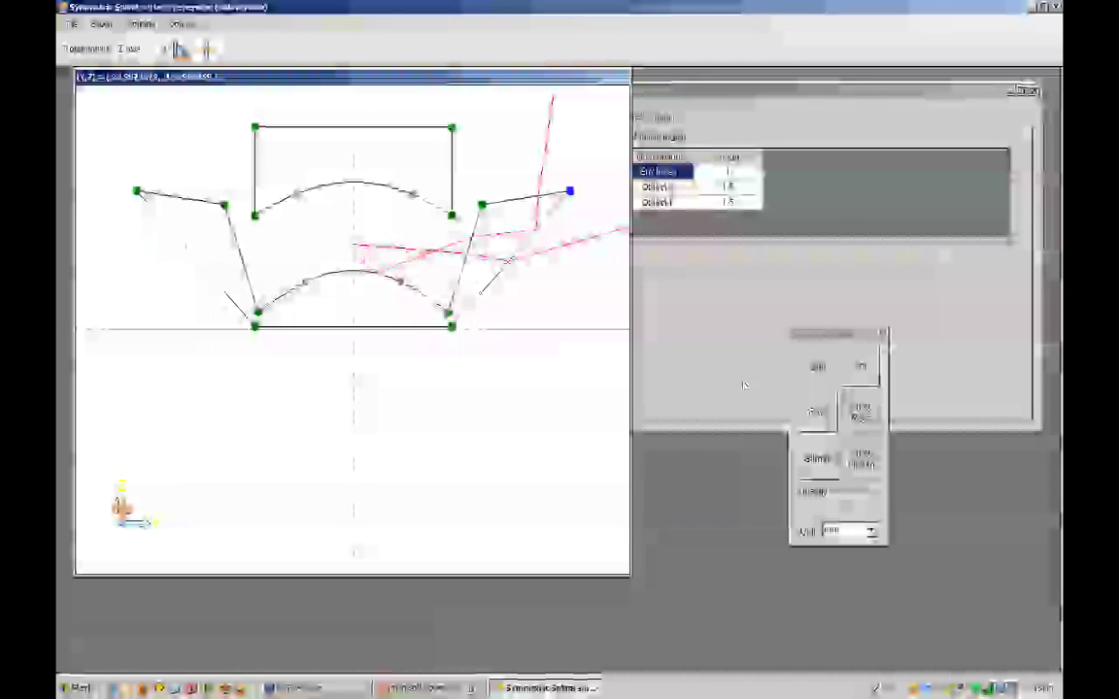
left_click(816, 416)
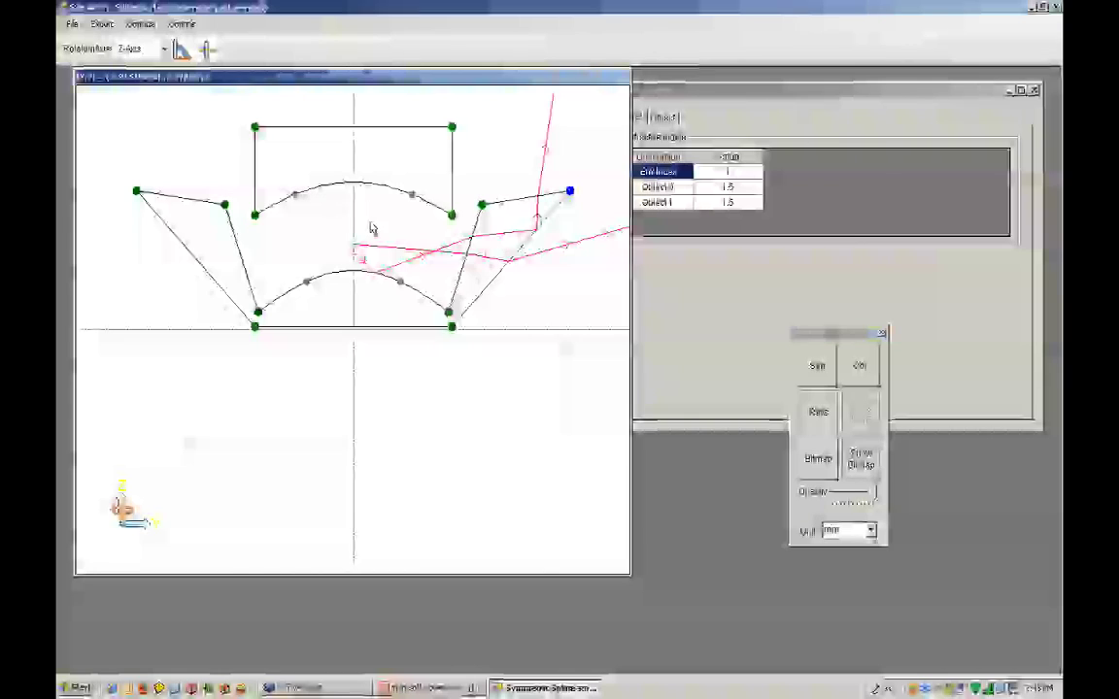
left_click(375, 273)
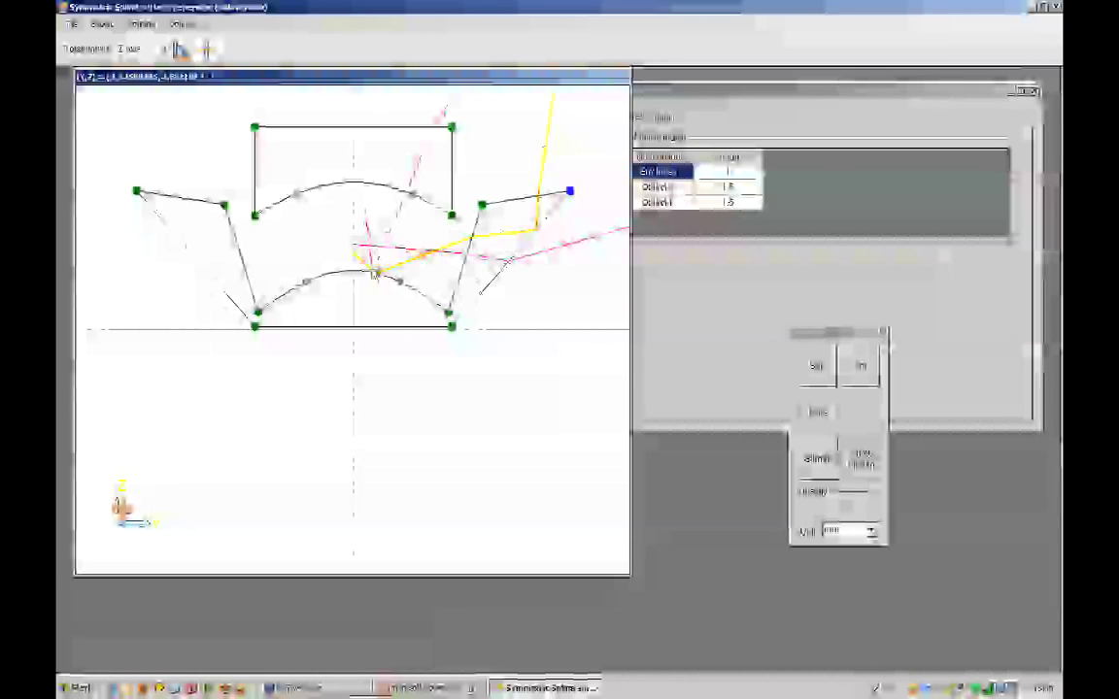